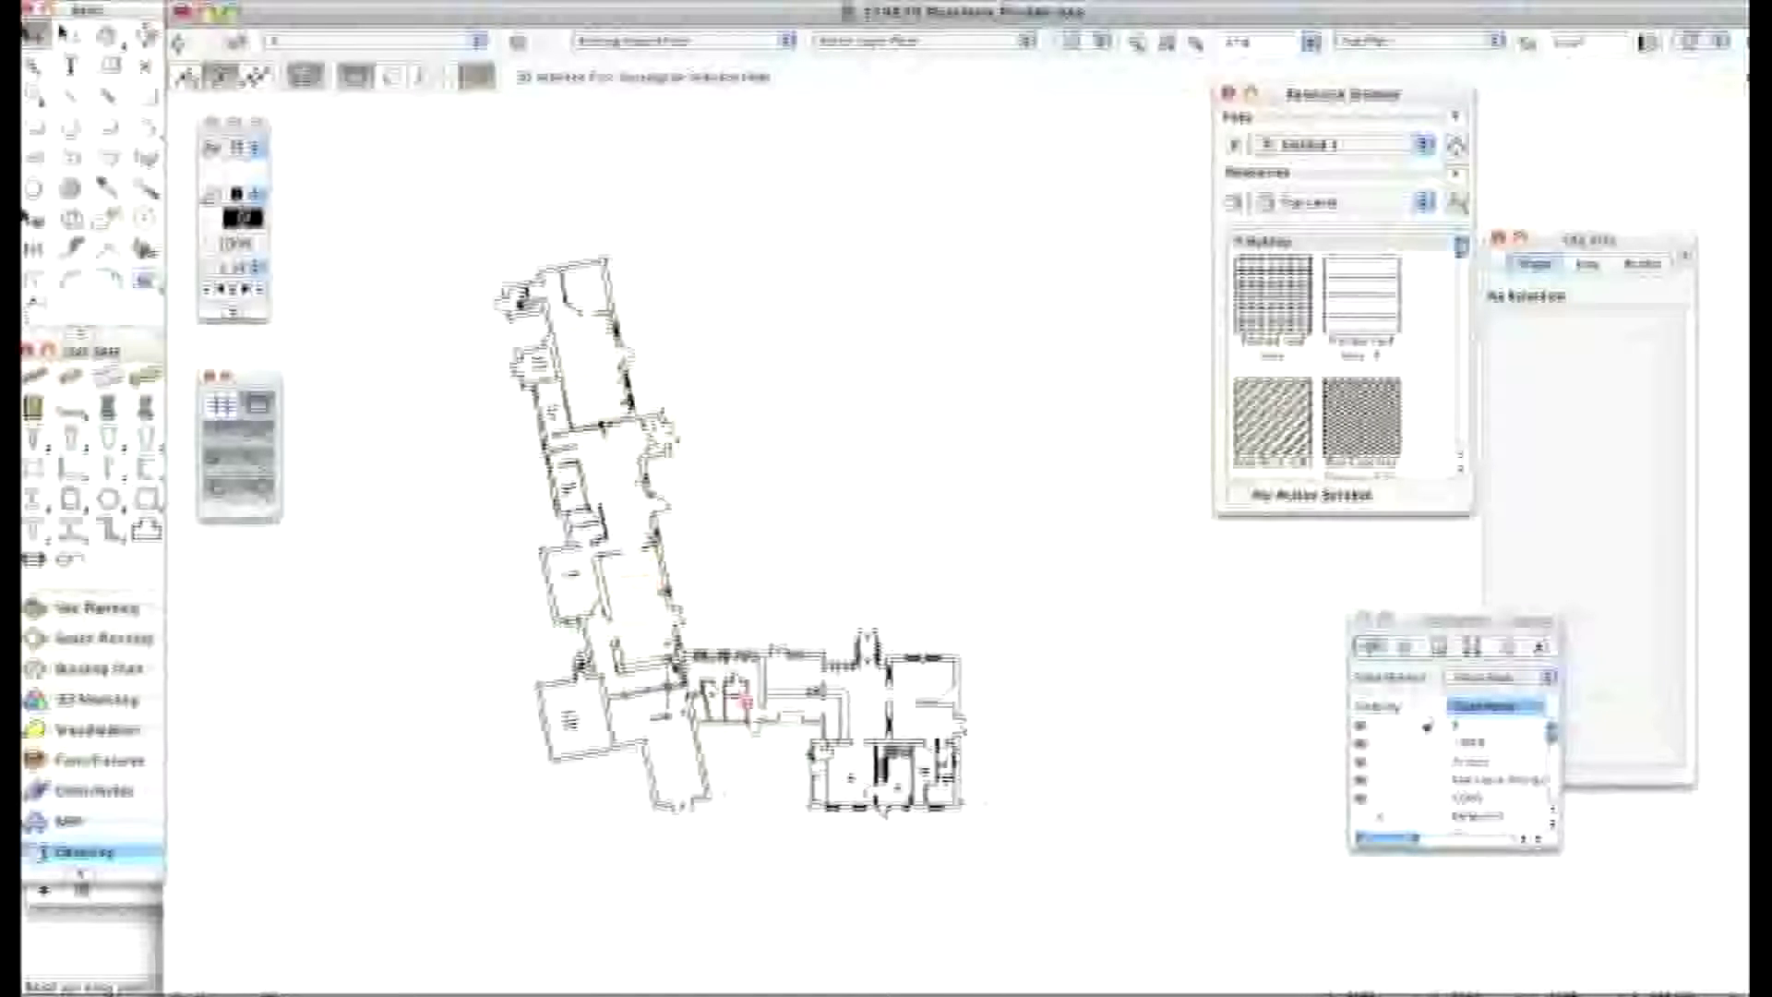
# Step: Rotate the plan view to align with the slanted wall along the upper edge of the Beer Cellar, using its two end points
pyautogui.scroll(3, 665, 688)
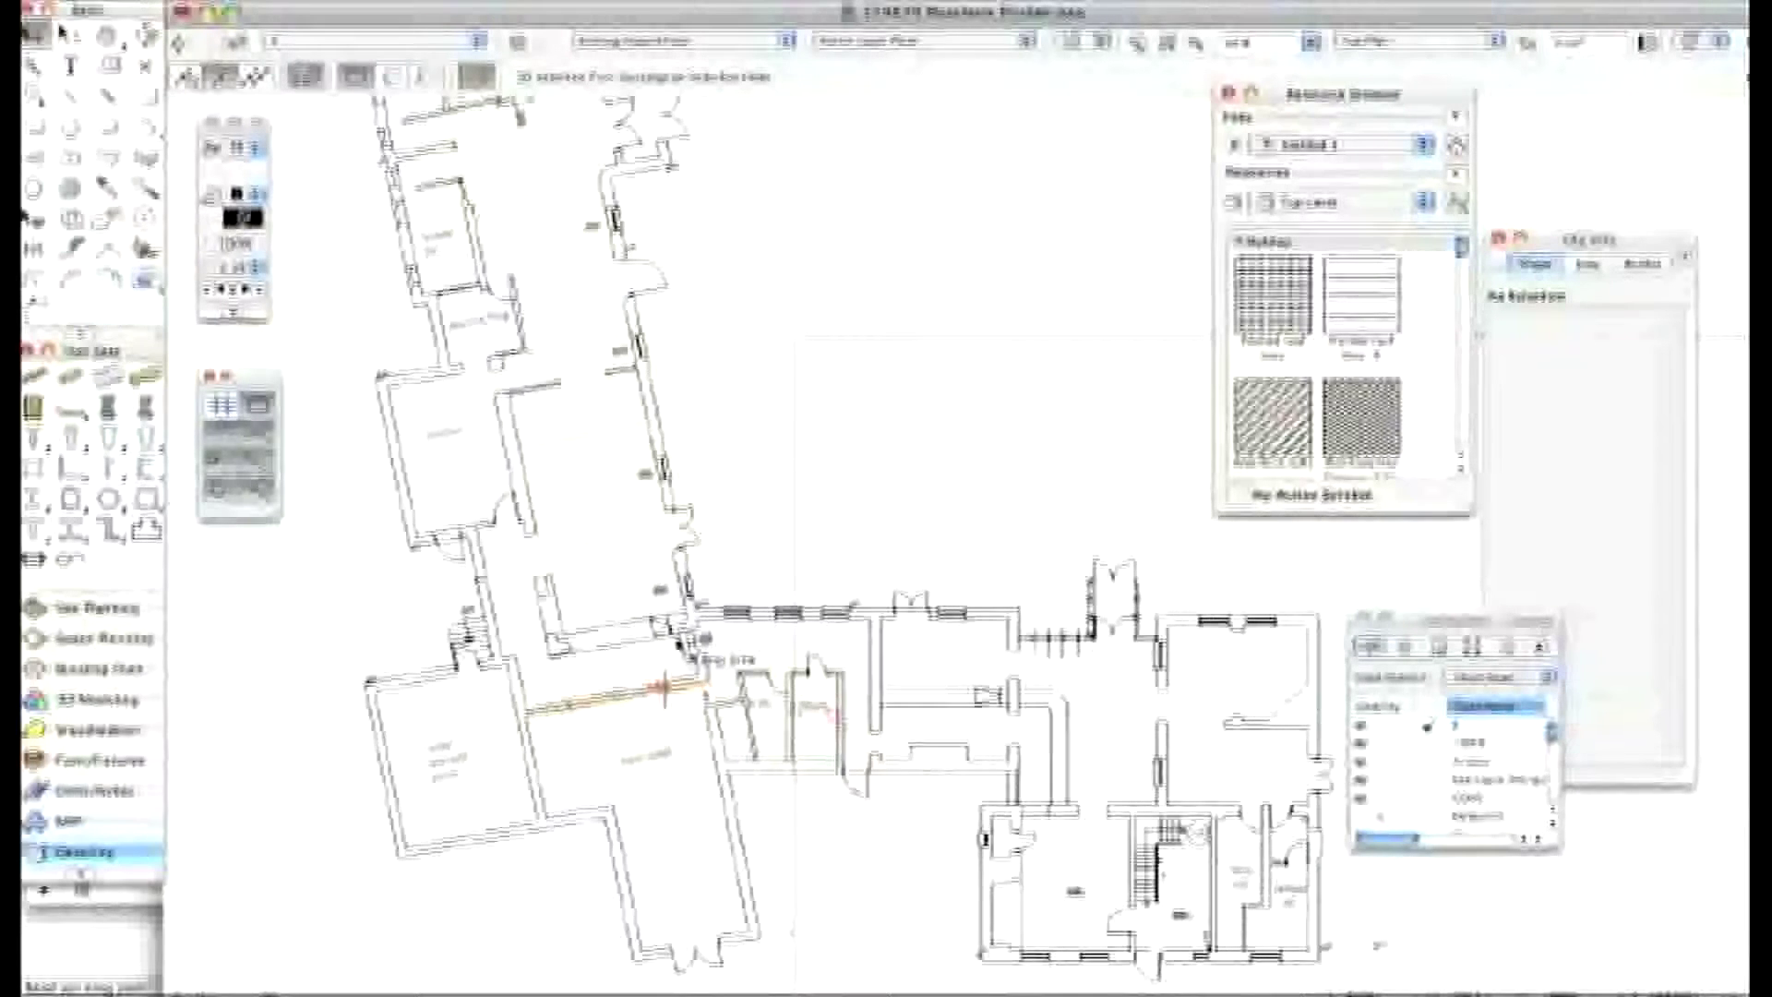
pyautogui.scroll(-3, 665, 689)
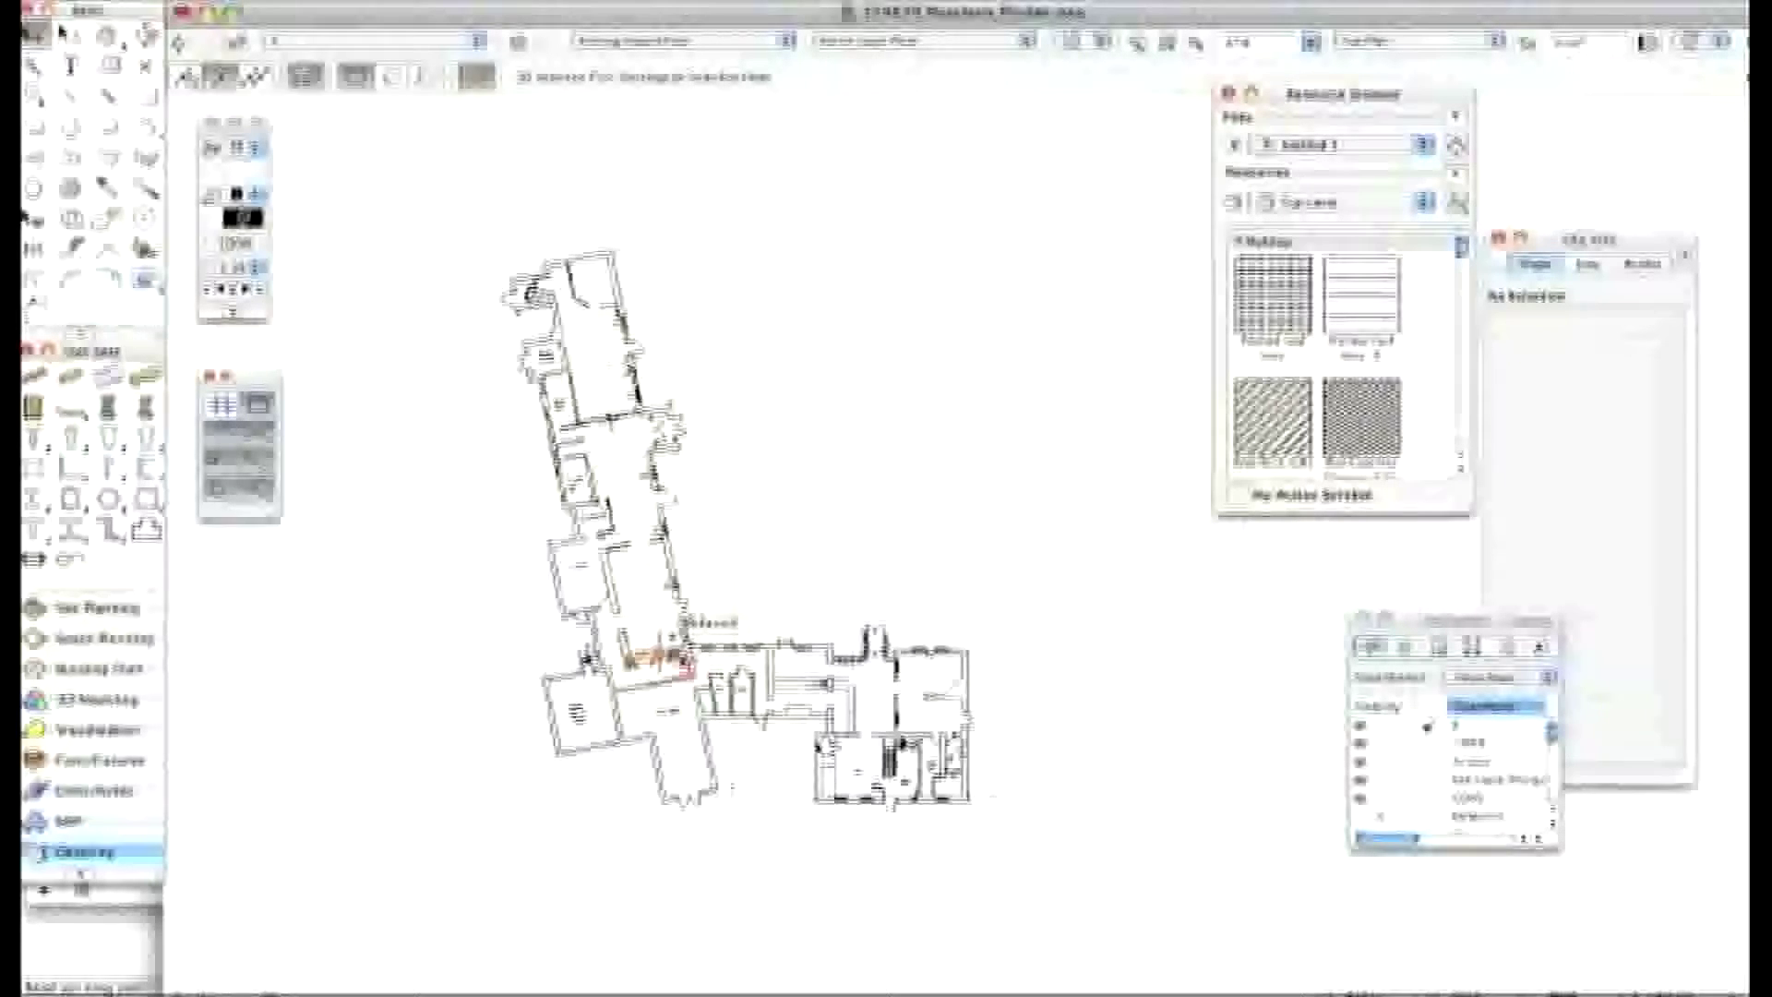
pyautogui.scroll(2, 686, 651)
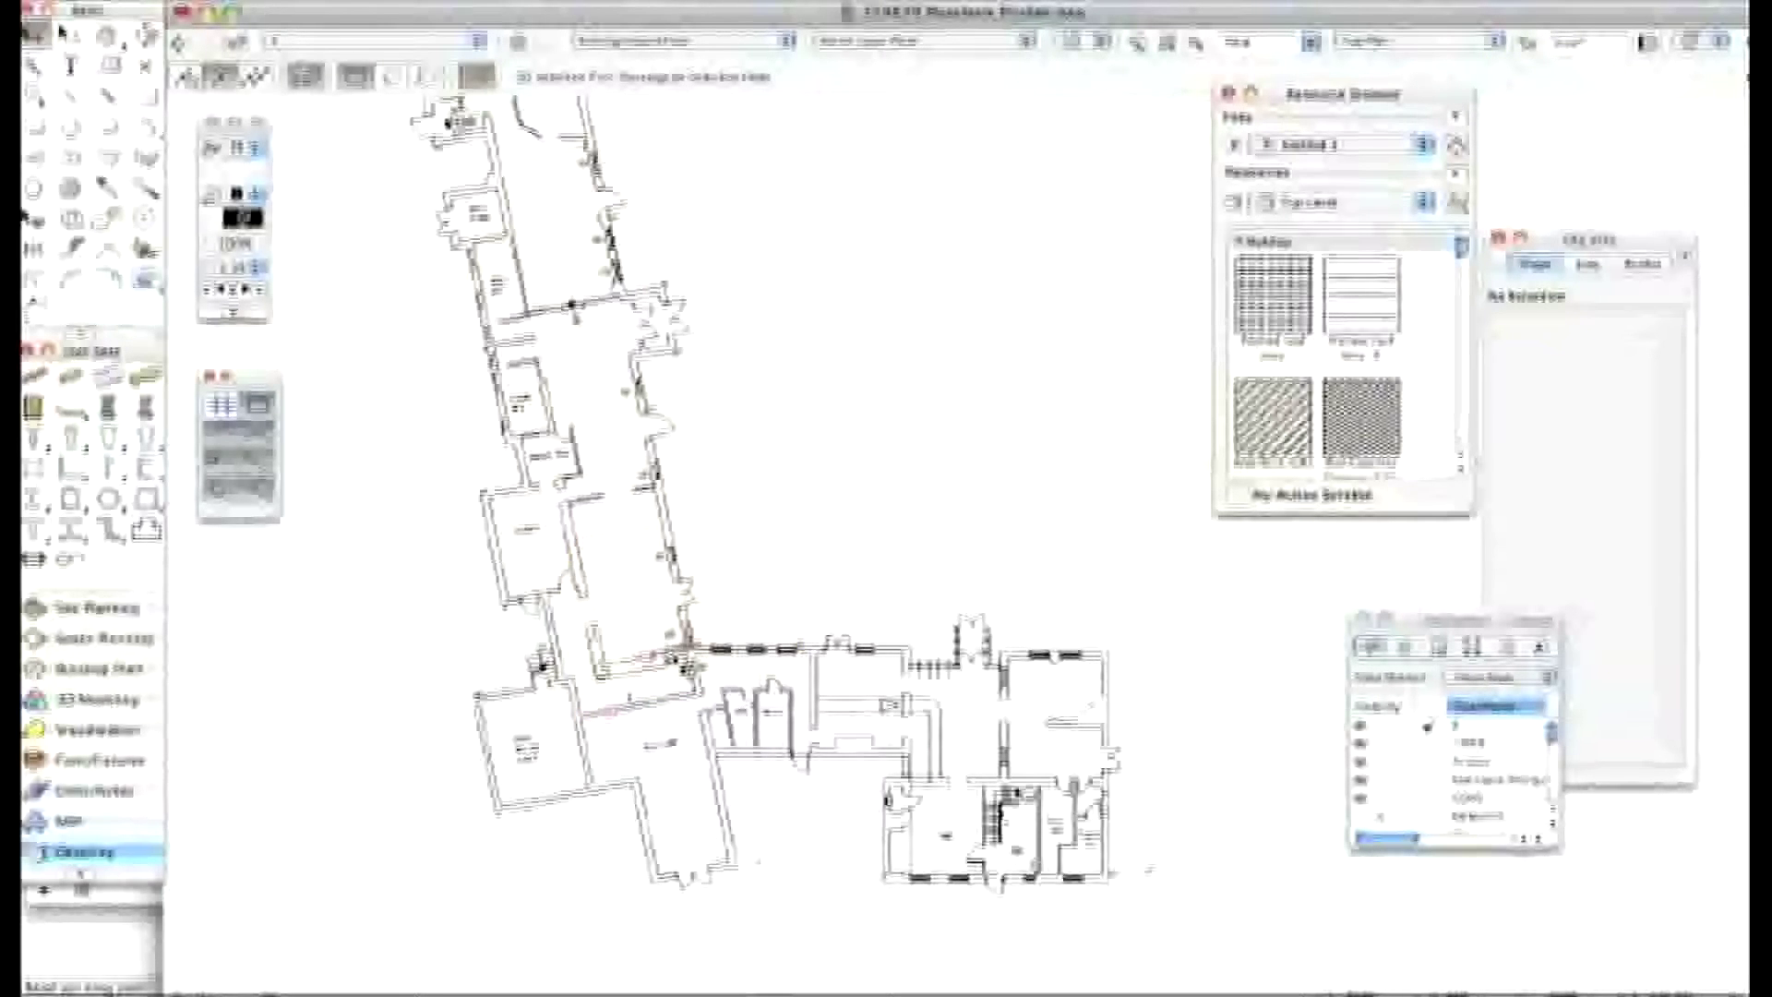
pyautogui.scroll(3, 635, 657)
pyautogui.scroll(2, 620, 664)
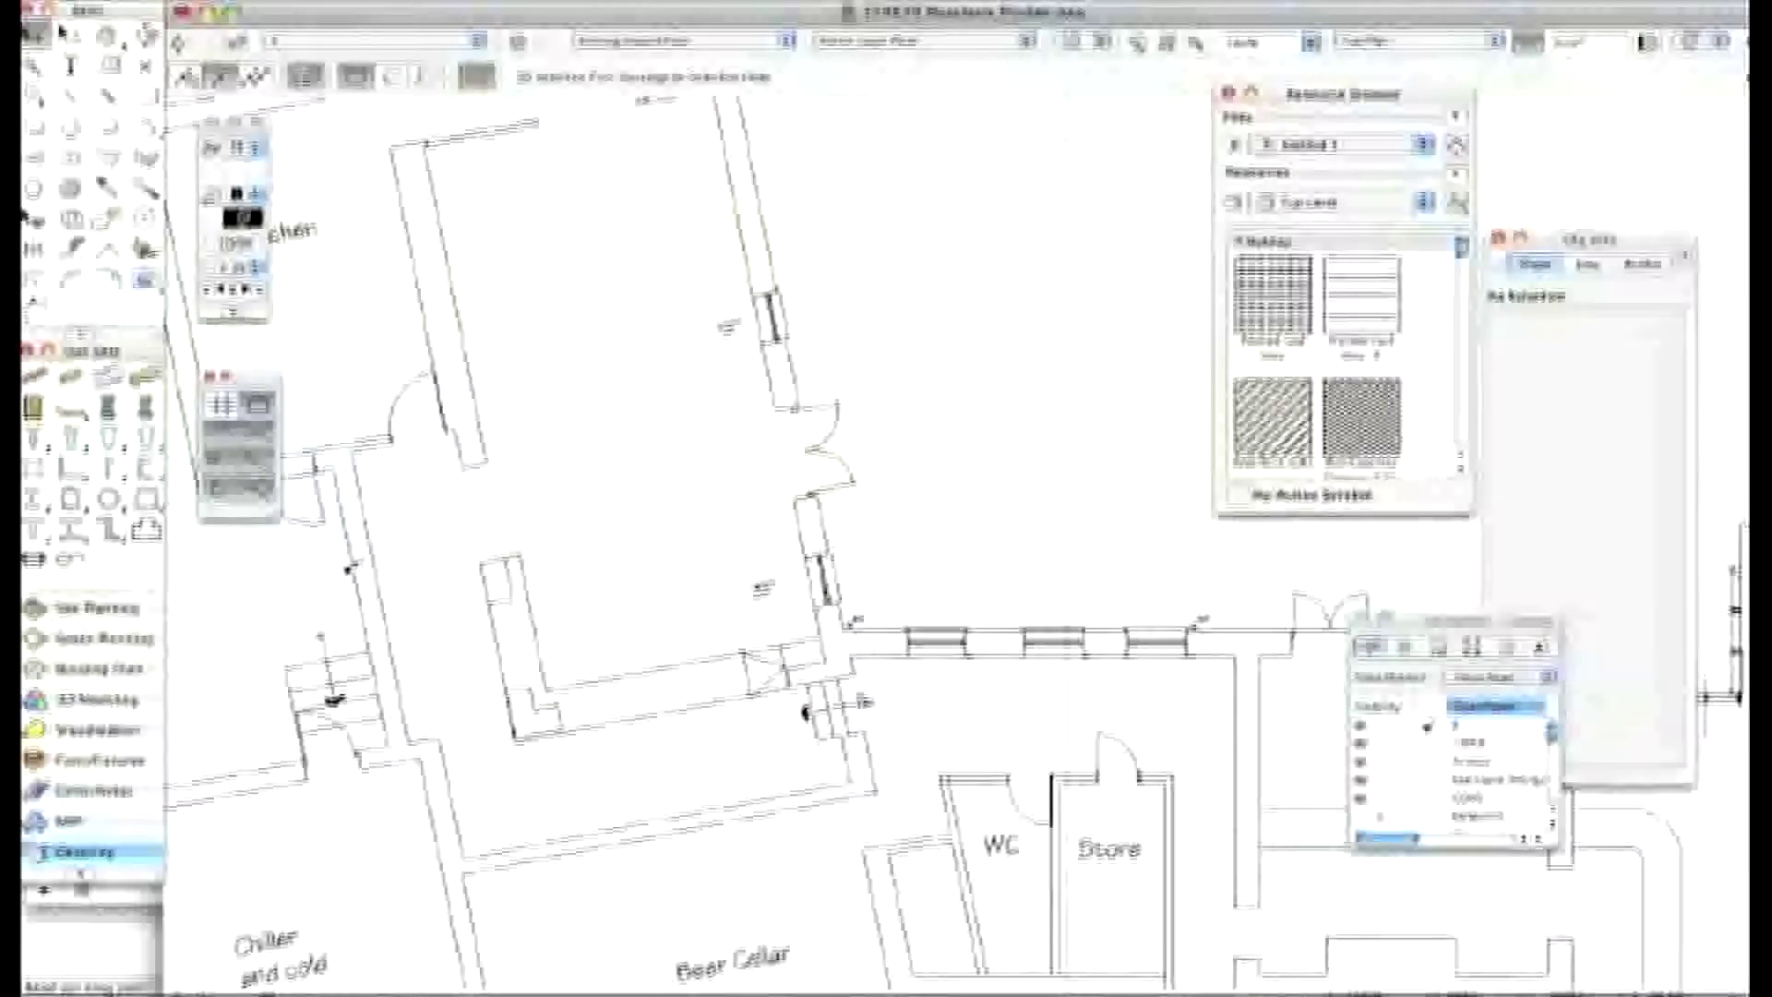
pyautogui.press('x')
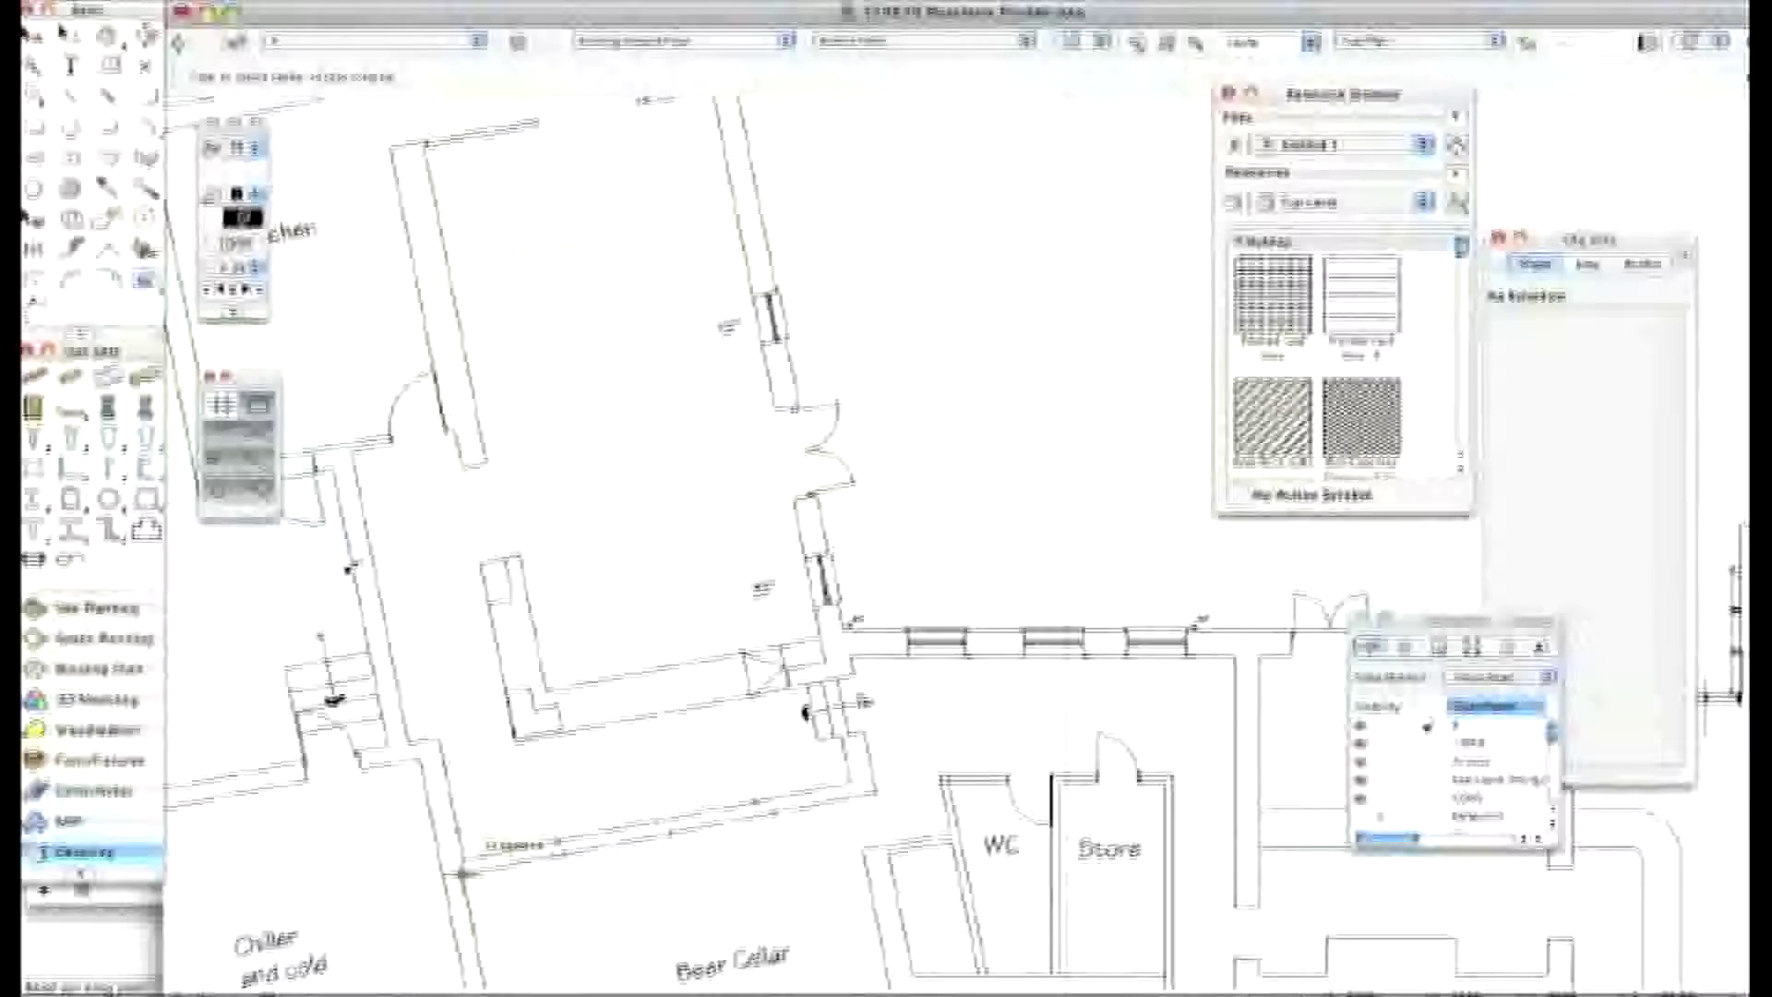
pyautogui.click(463, 872)
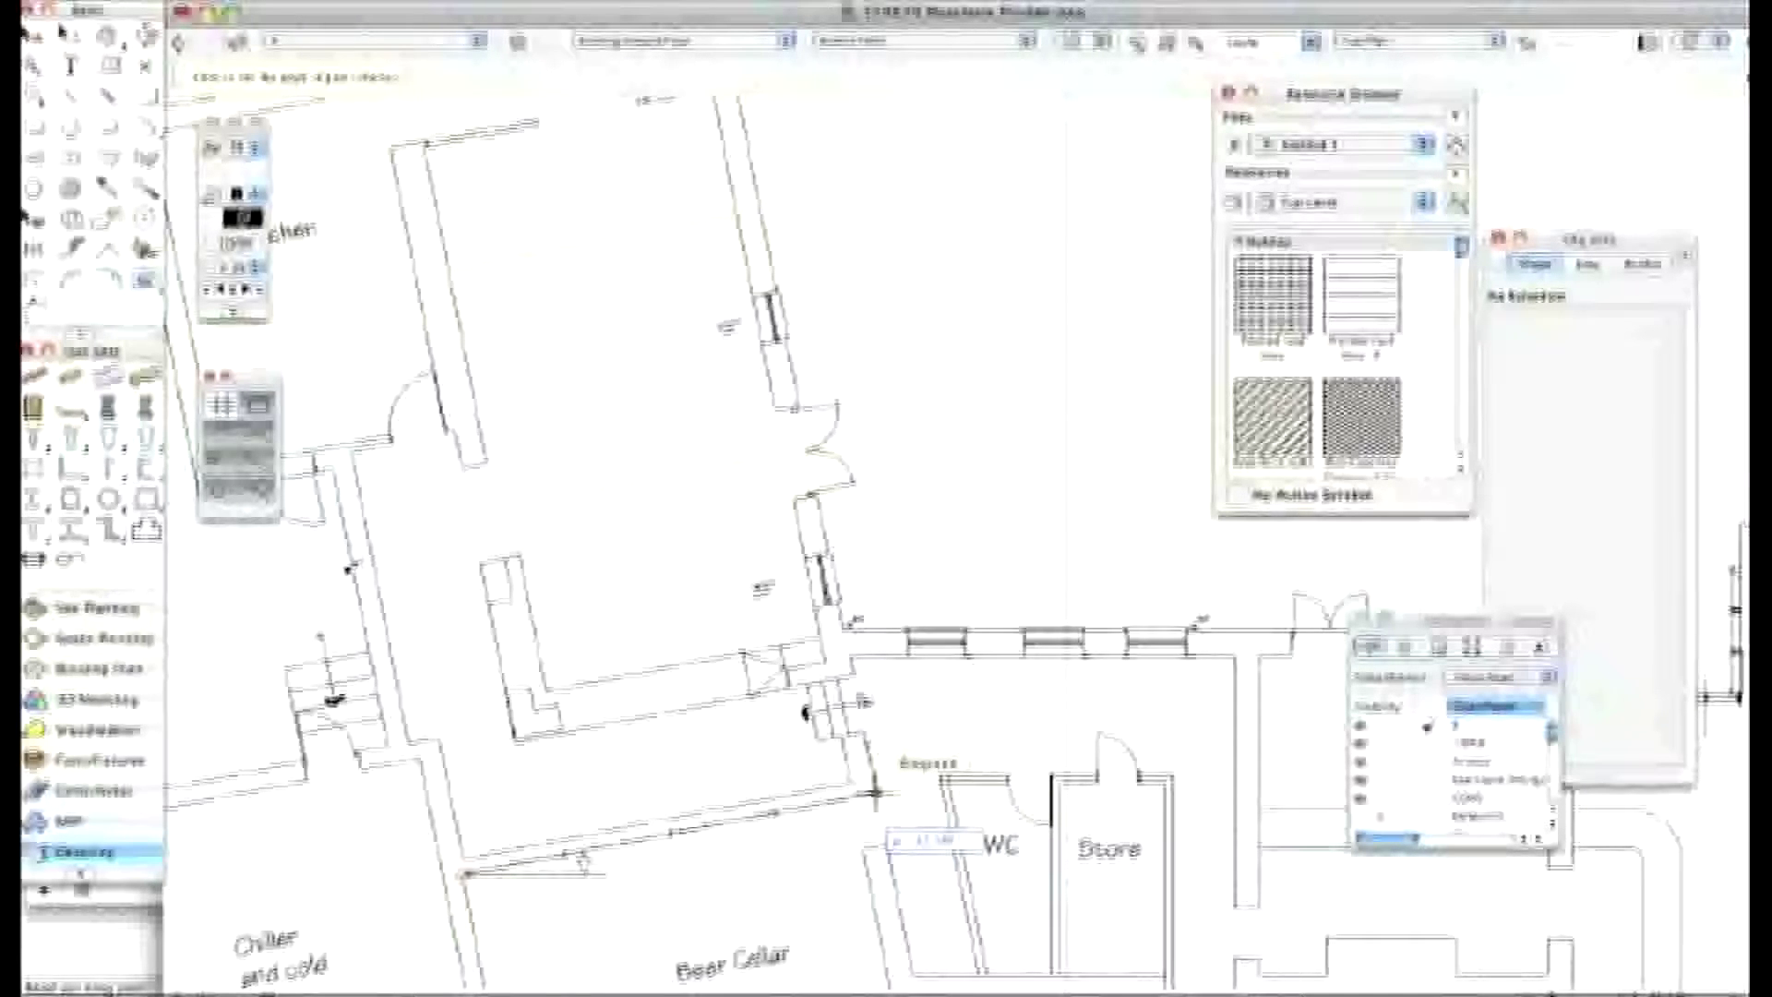
pyautogui.click(875, 791)
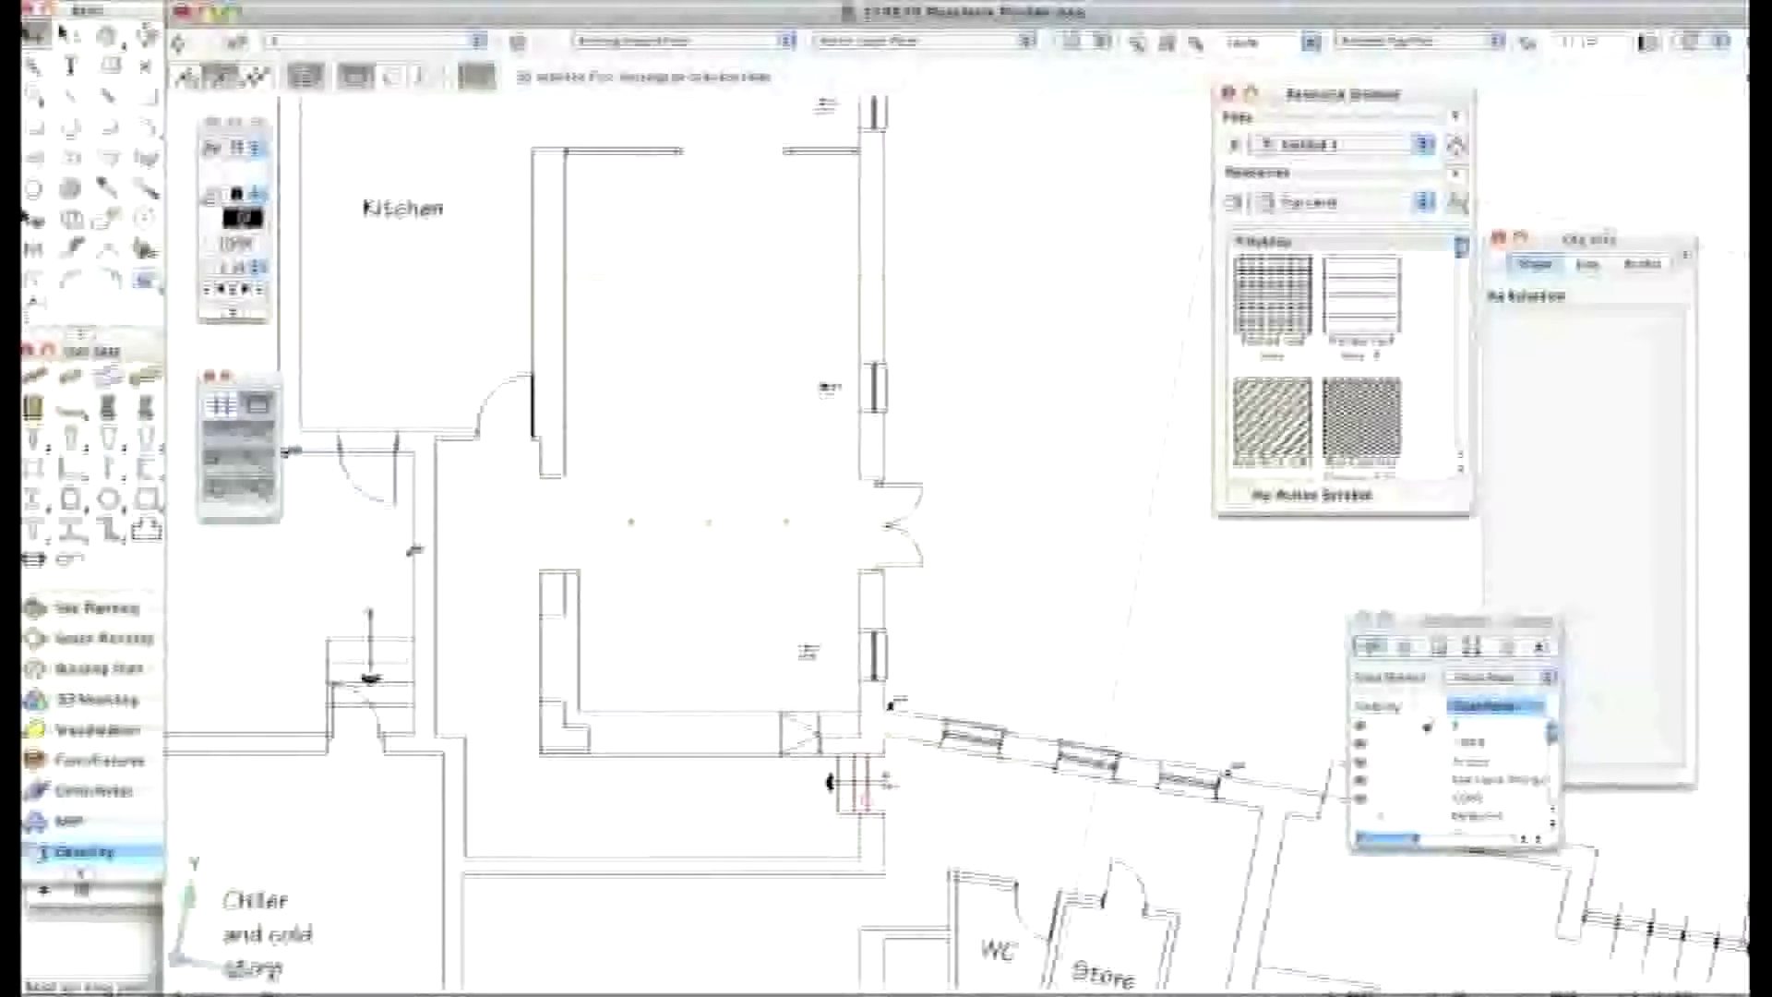
# Step: Save the whole rotated floor plan as a view named "sect view", keeping the default orientation, zoom, layer and class visibility options
pyautogui.scroll(-2, 745, 504)
pyautogui.scroll(-3, 732, 520)
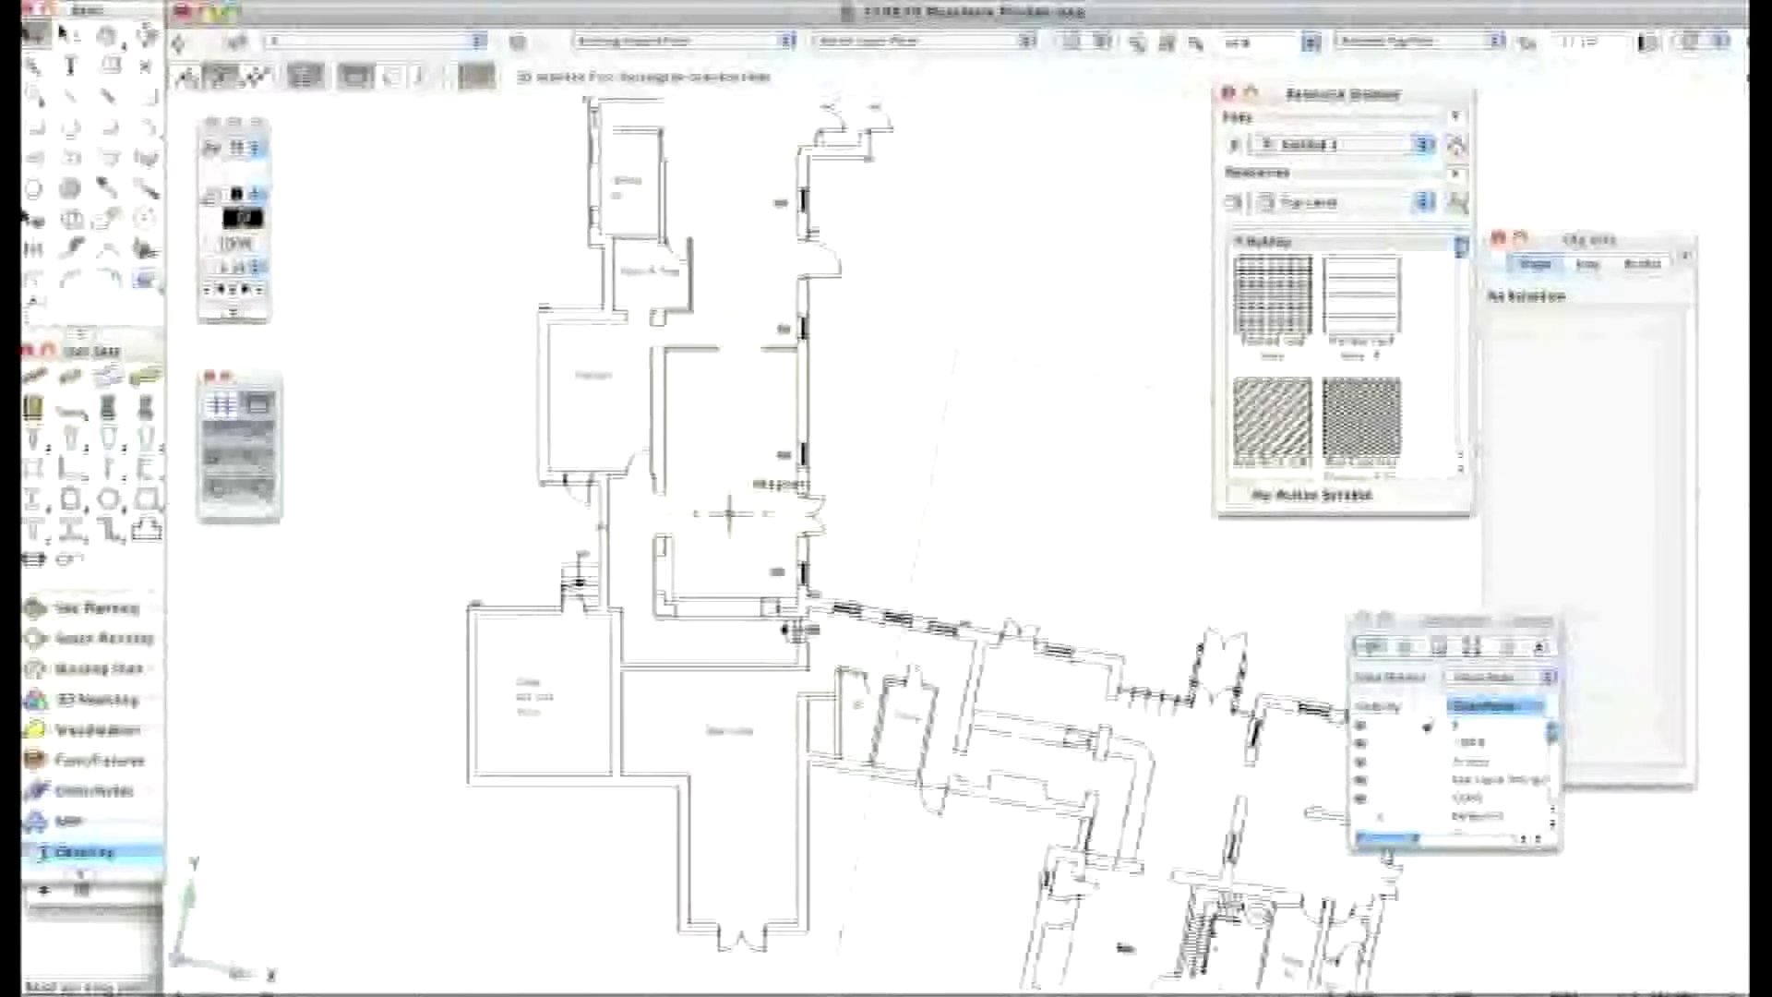
pyautogui.moveTo(794, 523); pyautogui.dragTo(766, 599, button='middle')
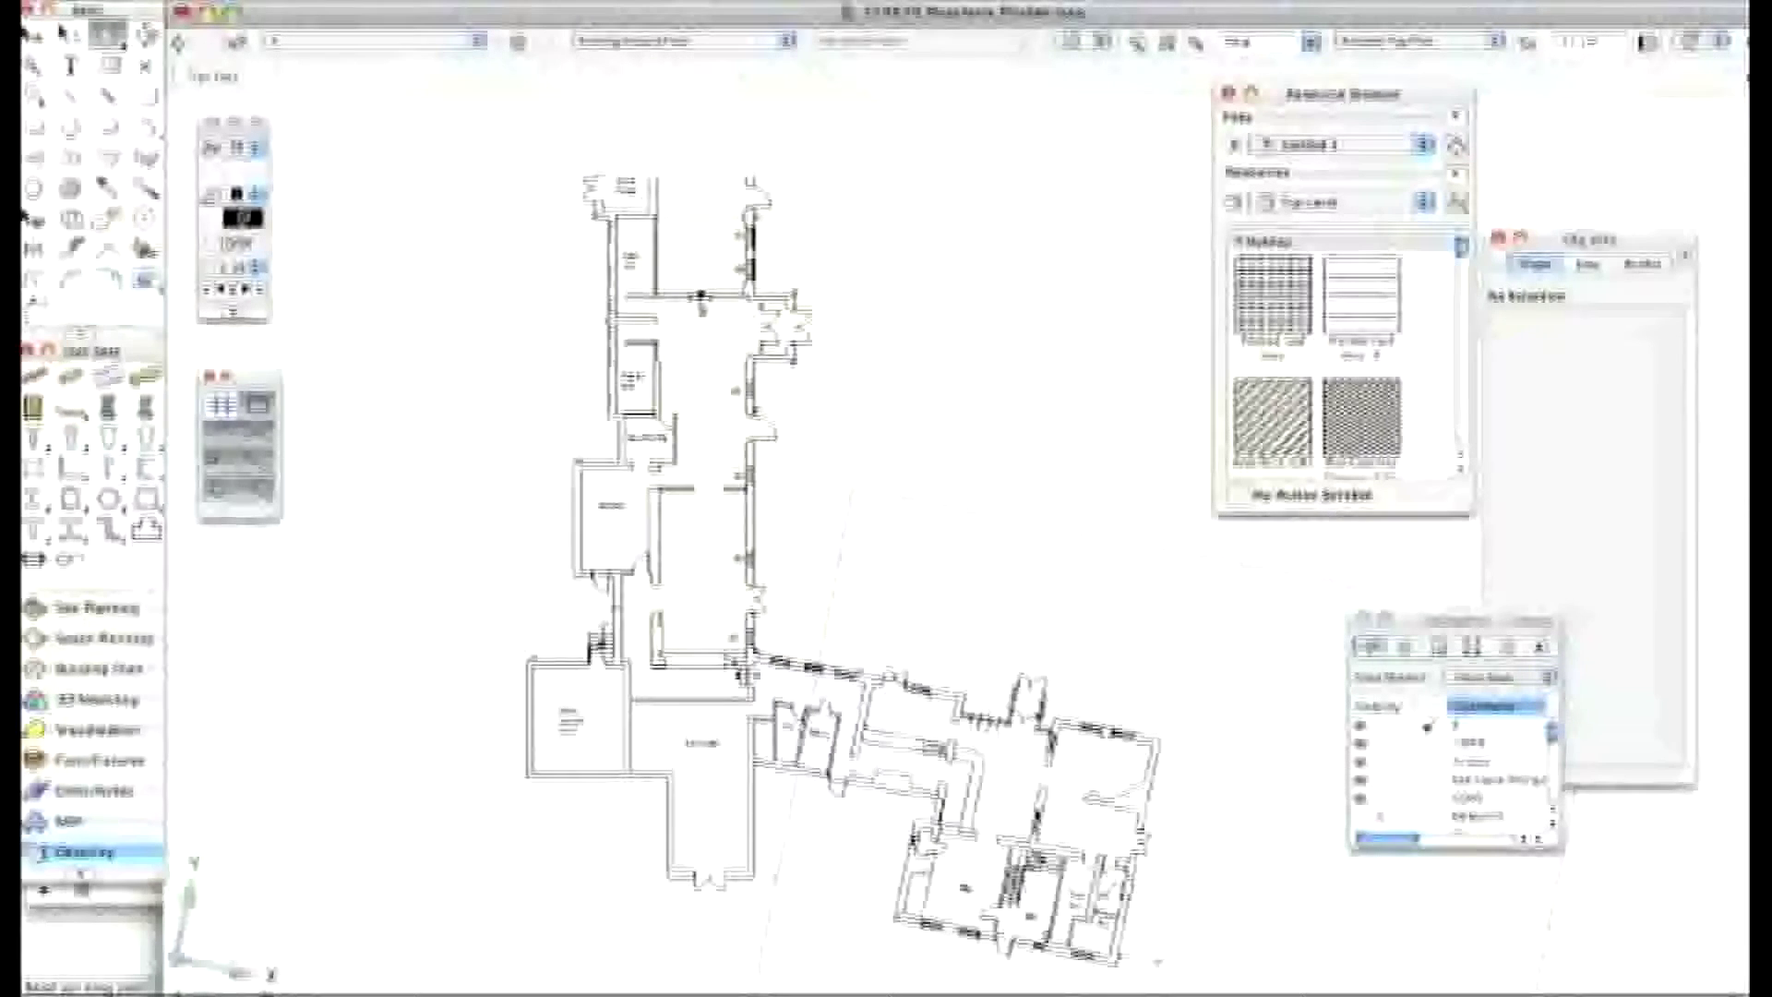
pyautogui.scroll(-2, 758, 544)
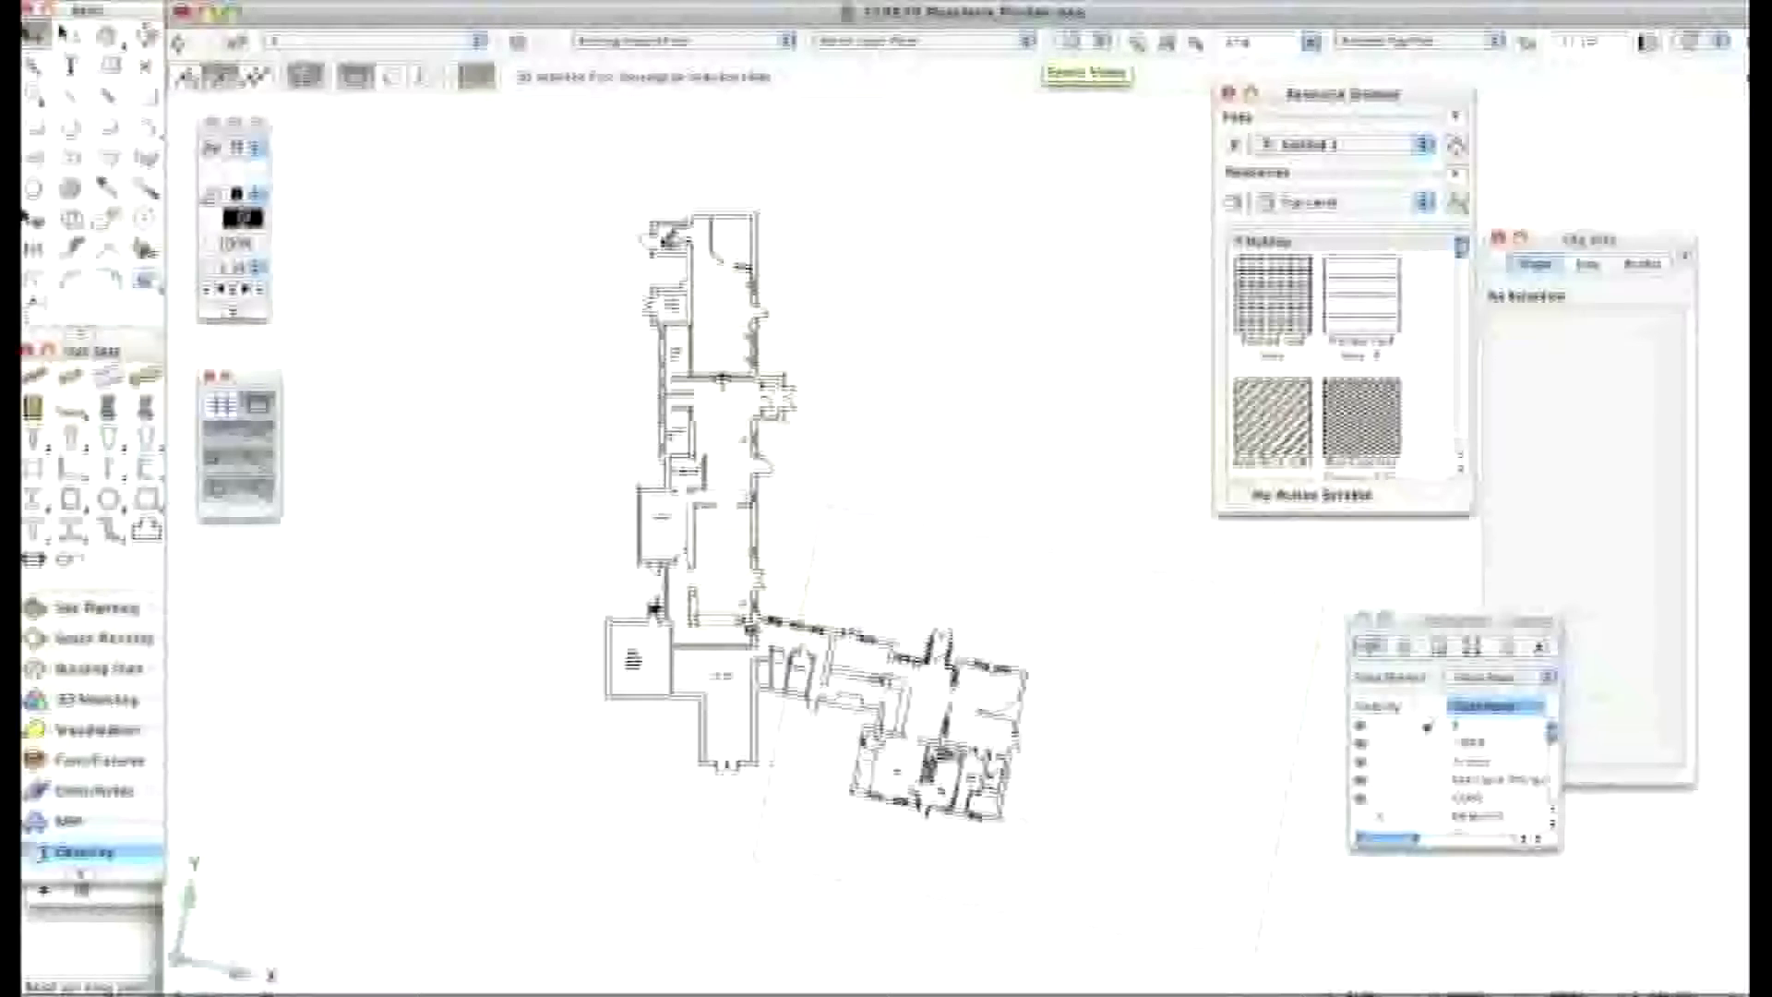
pyautogui.click(1070, 42)
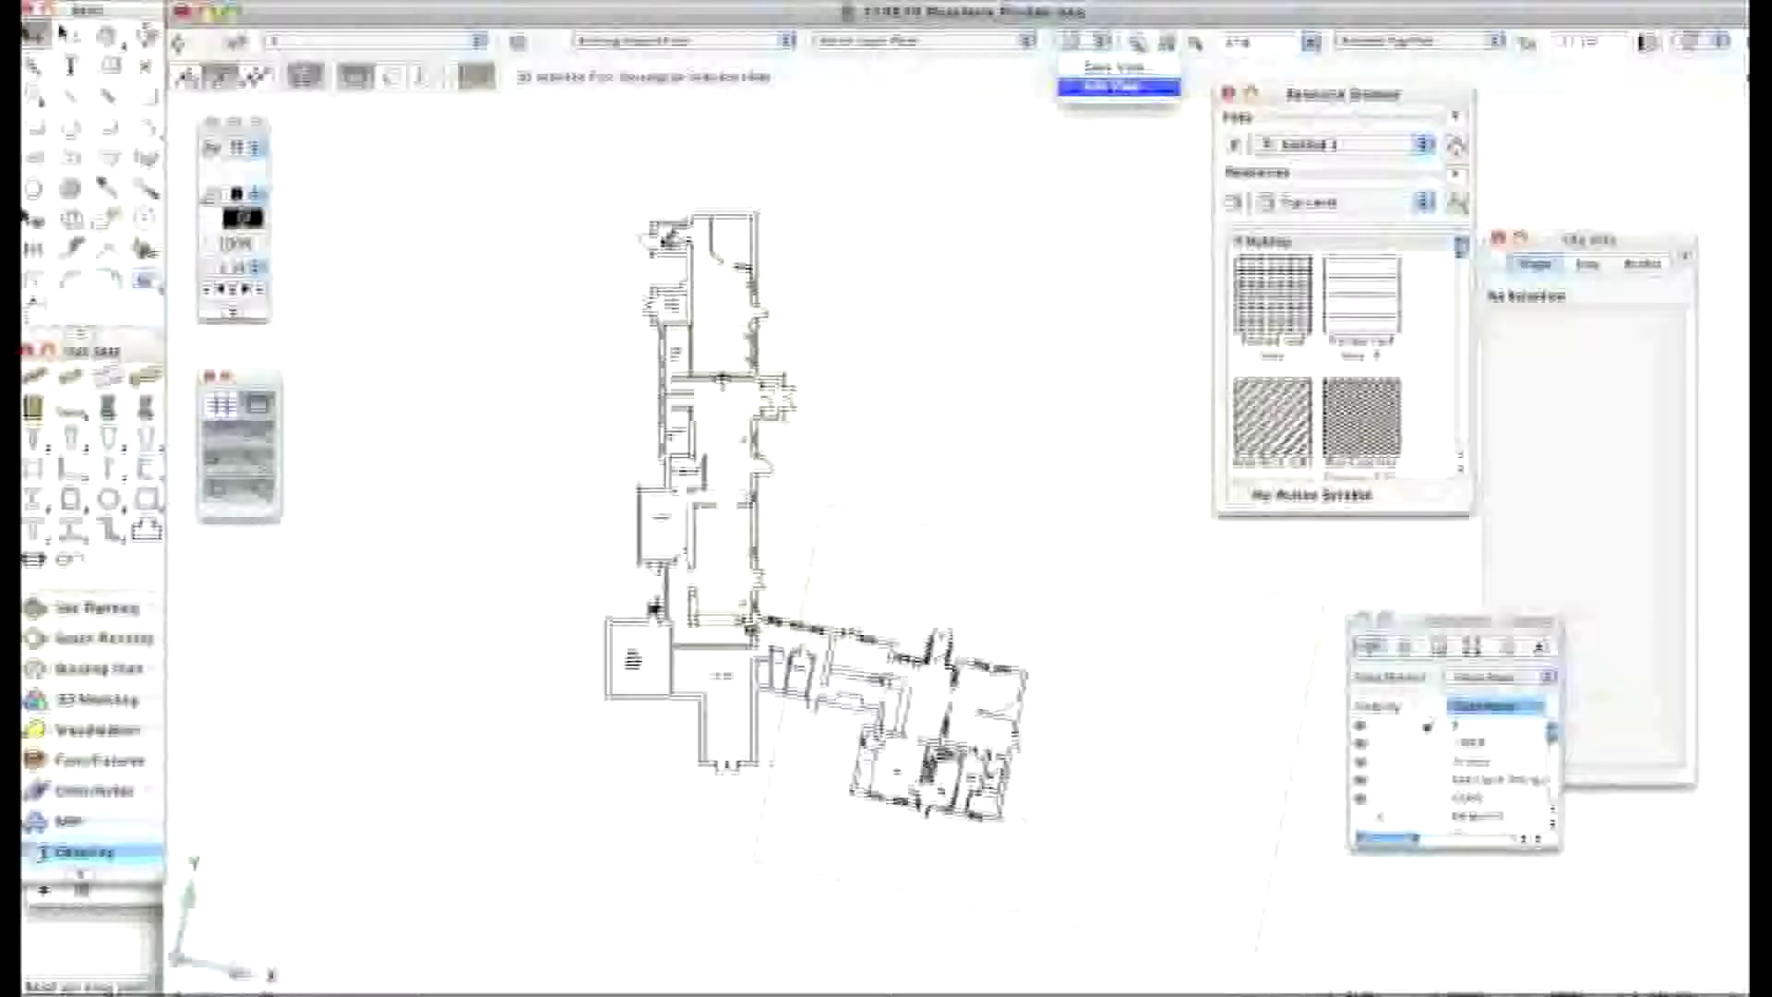
pyautogui.click(1116, 67)
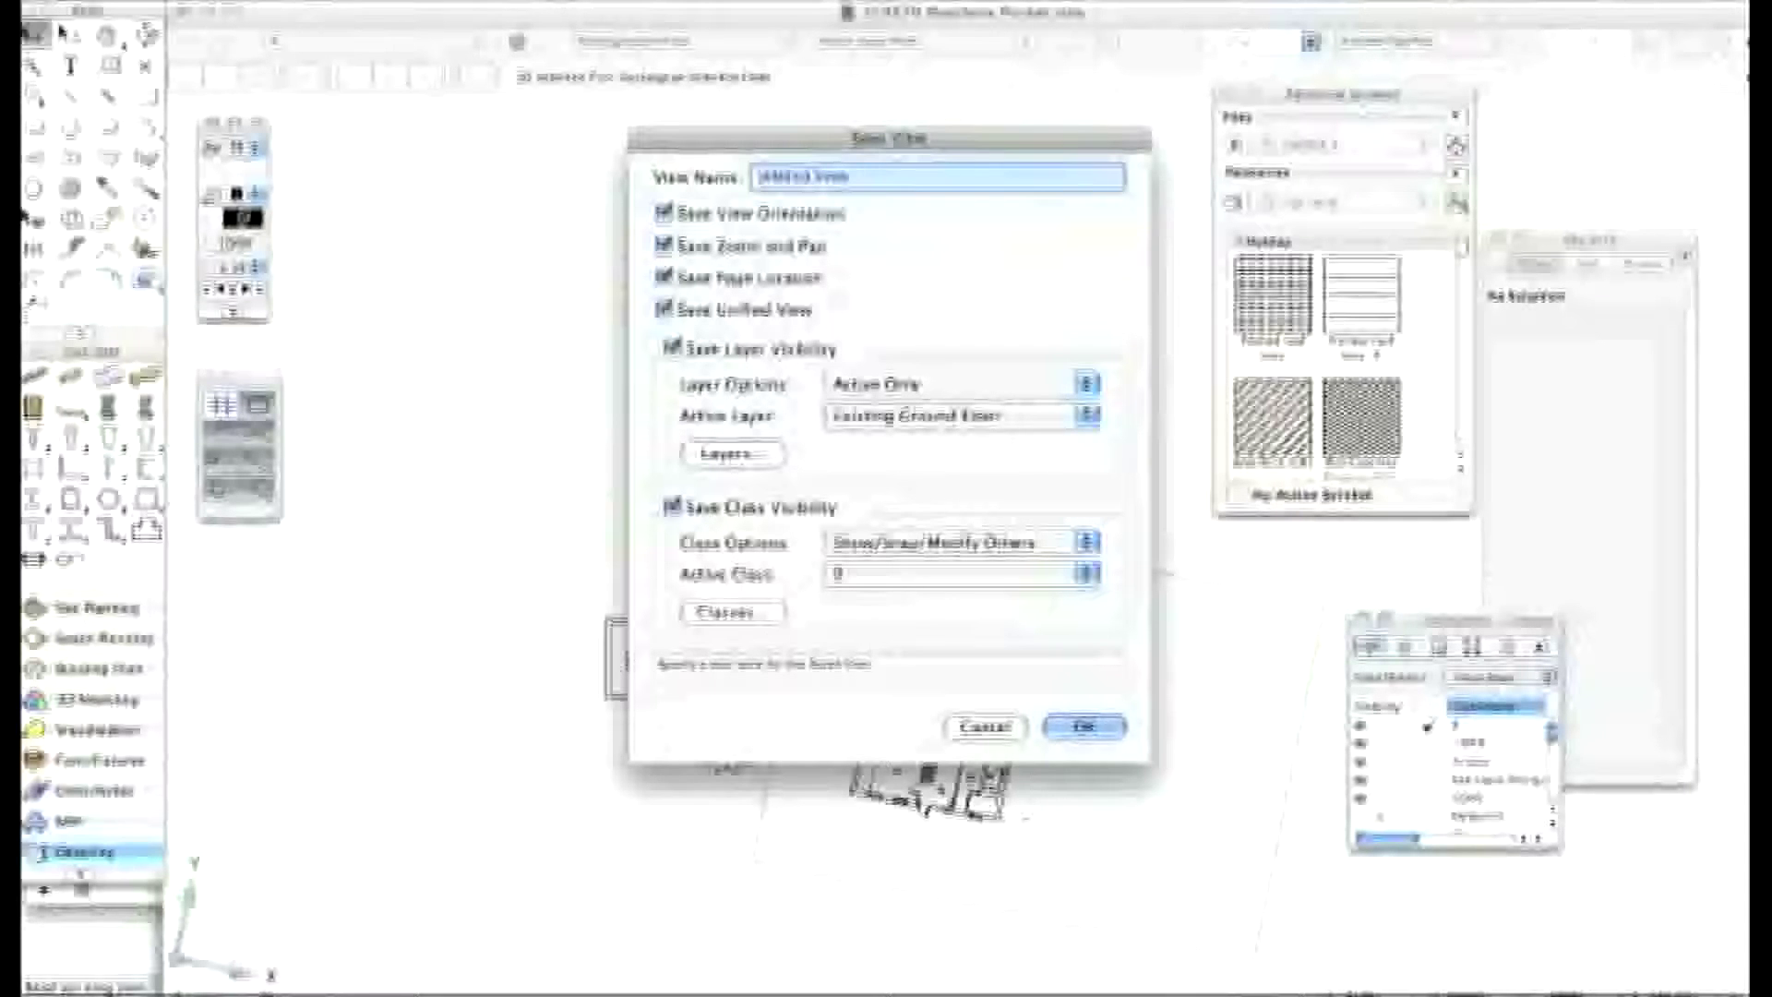
pyautogui.write('sect view')
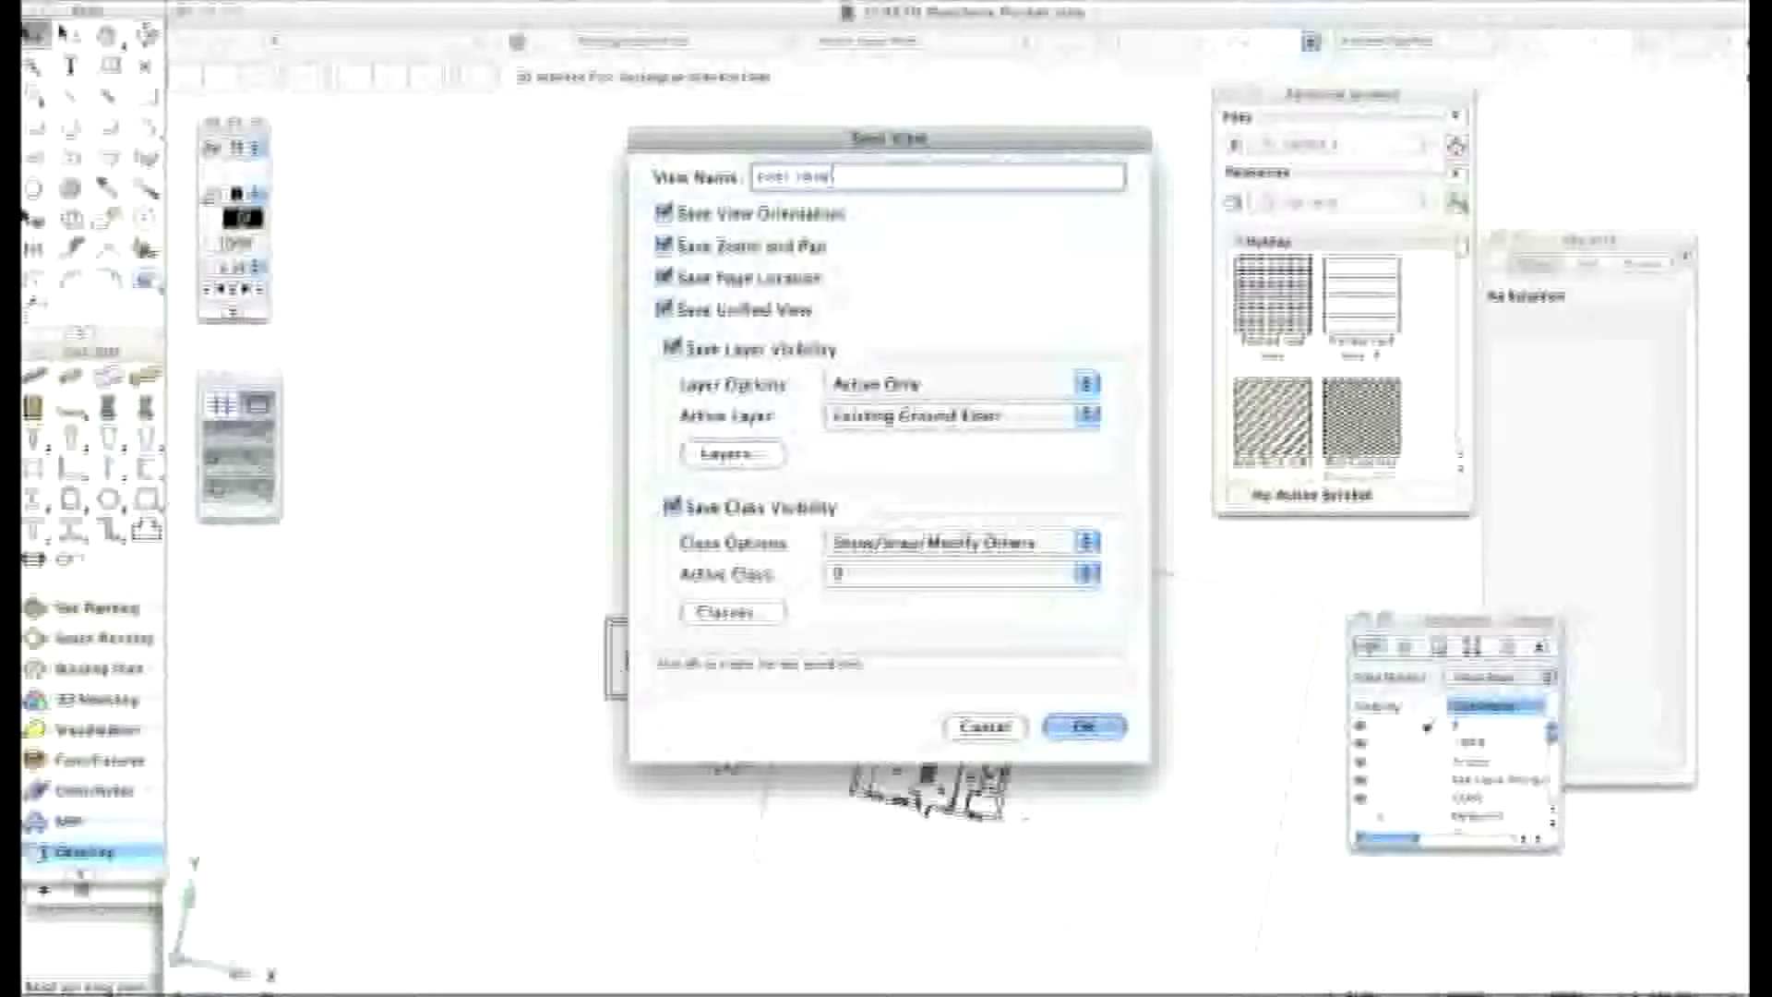
pyautogui.press('Return')
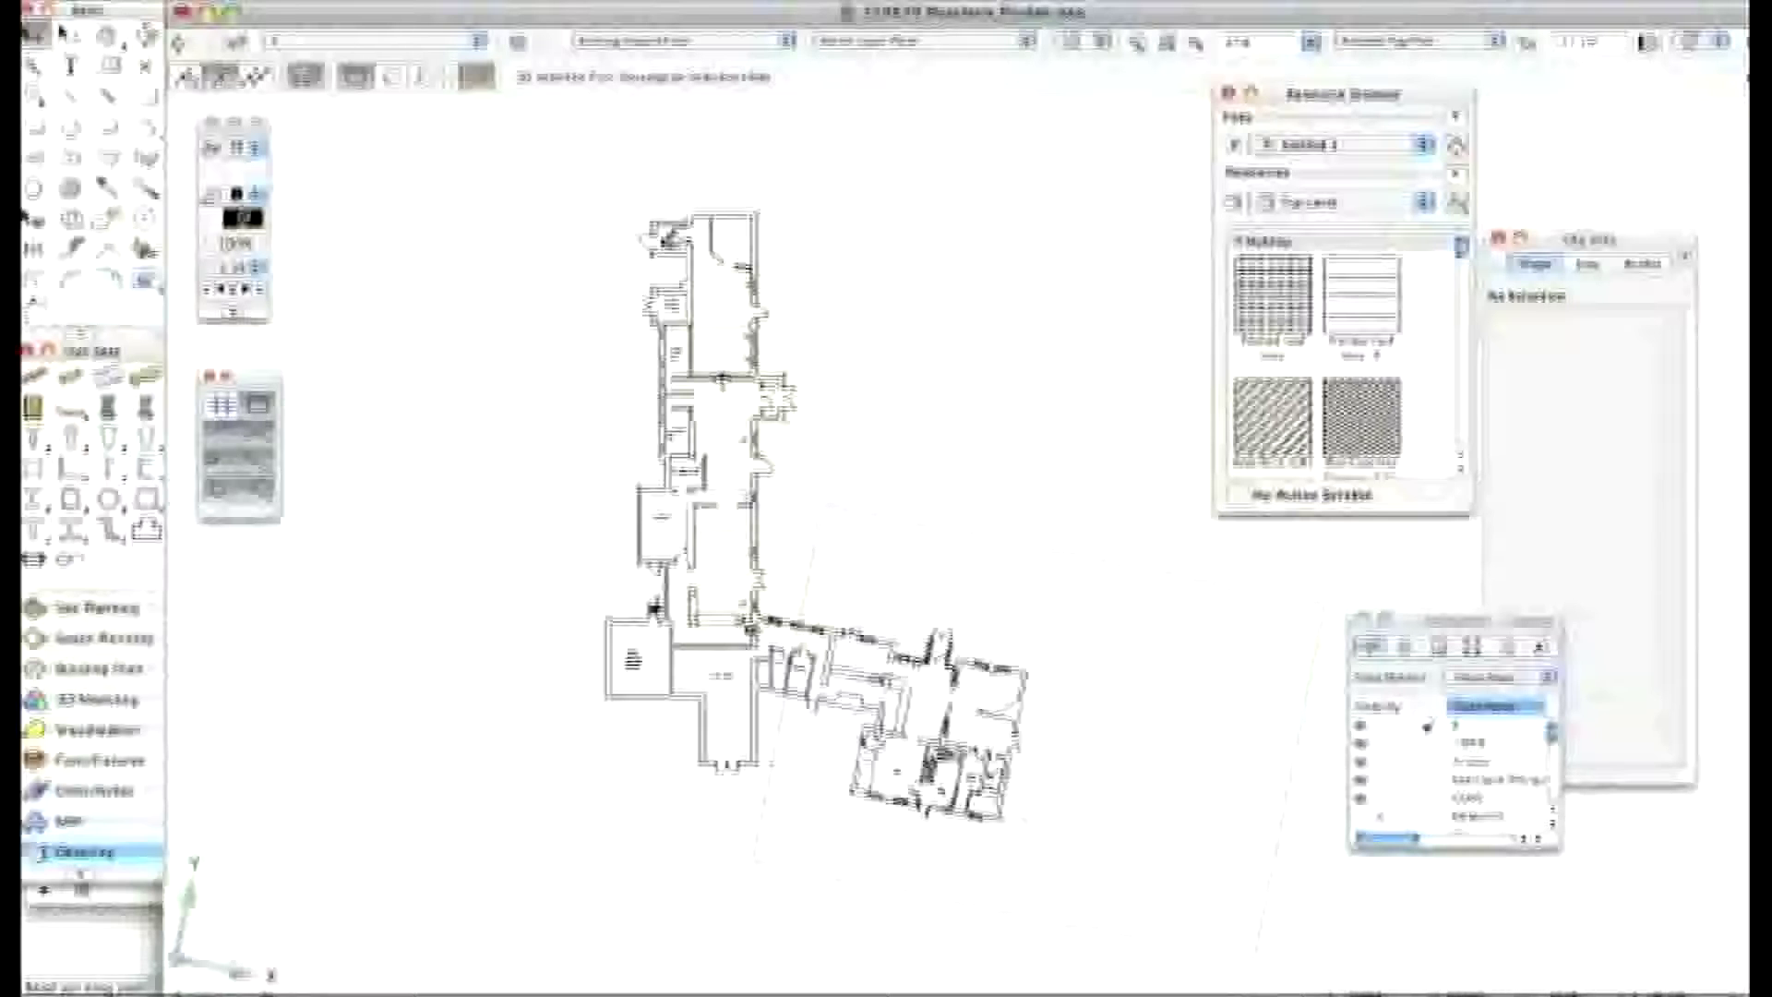
# Step: Return to the unrotated Top/Plan view and restore the rotated plan from the saved view
pyautogui.click(1419, 40)
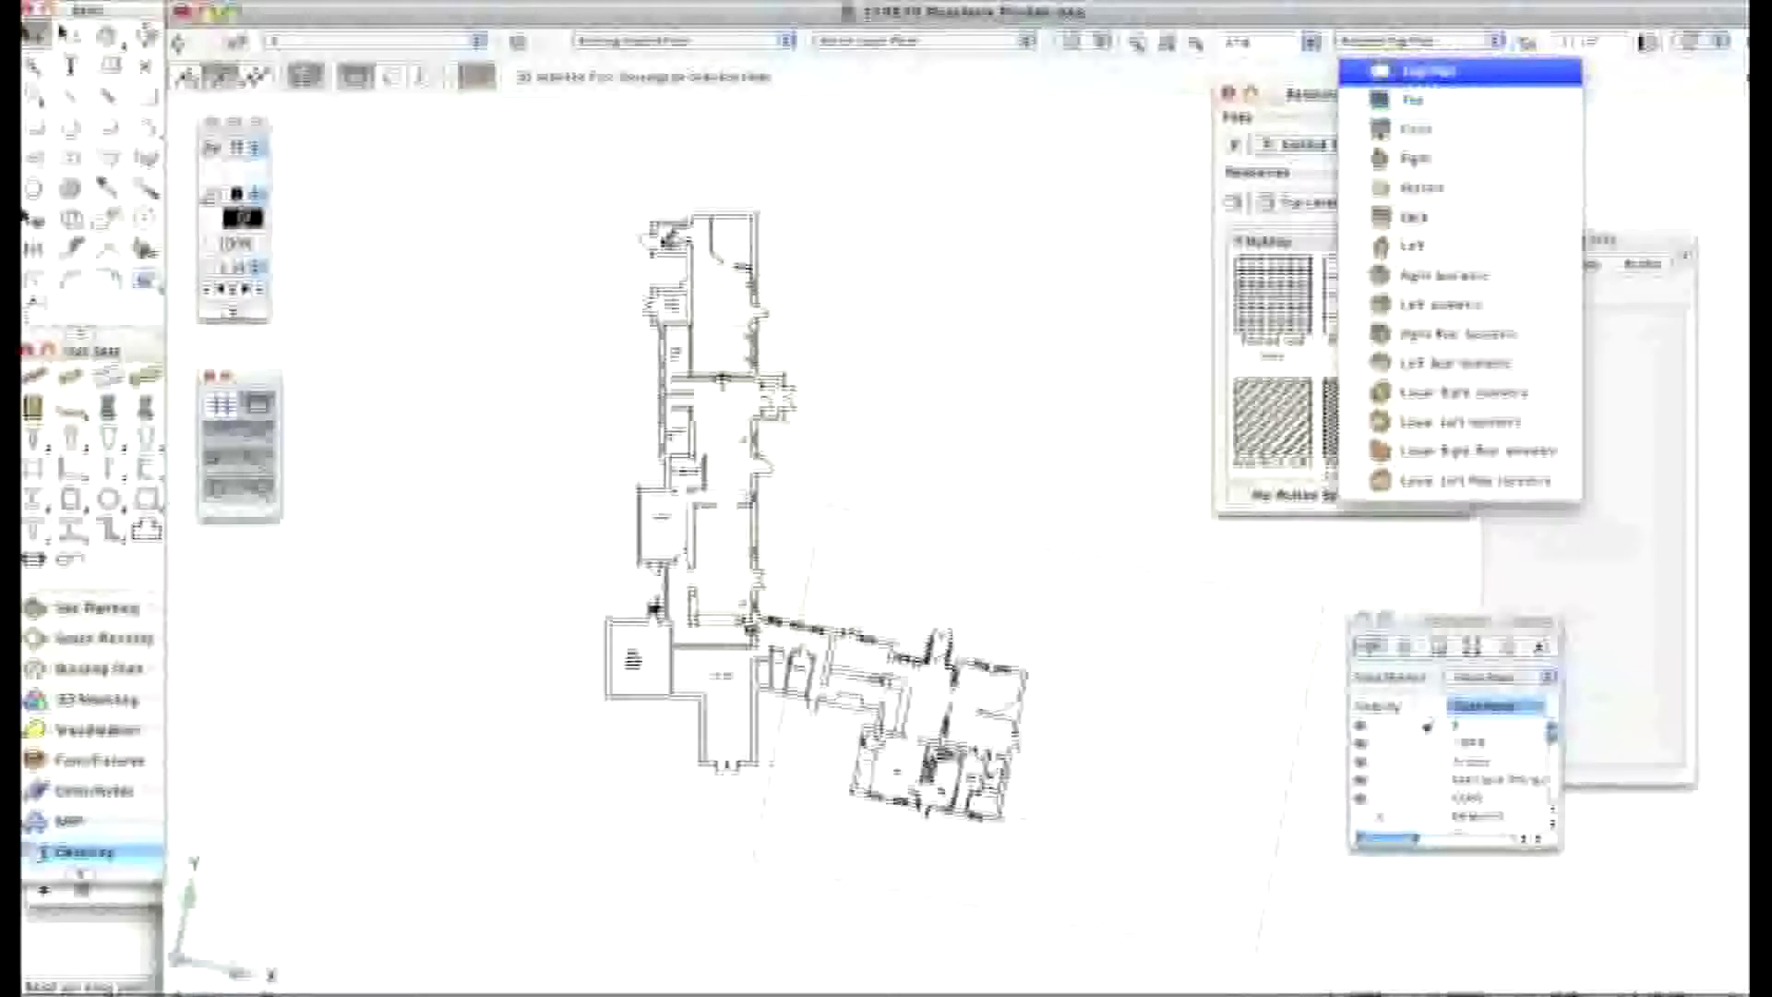
pyautogui.click(1429, 71)
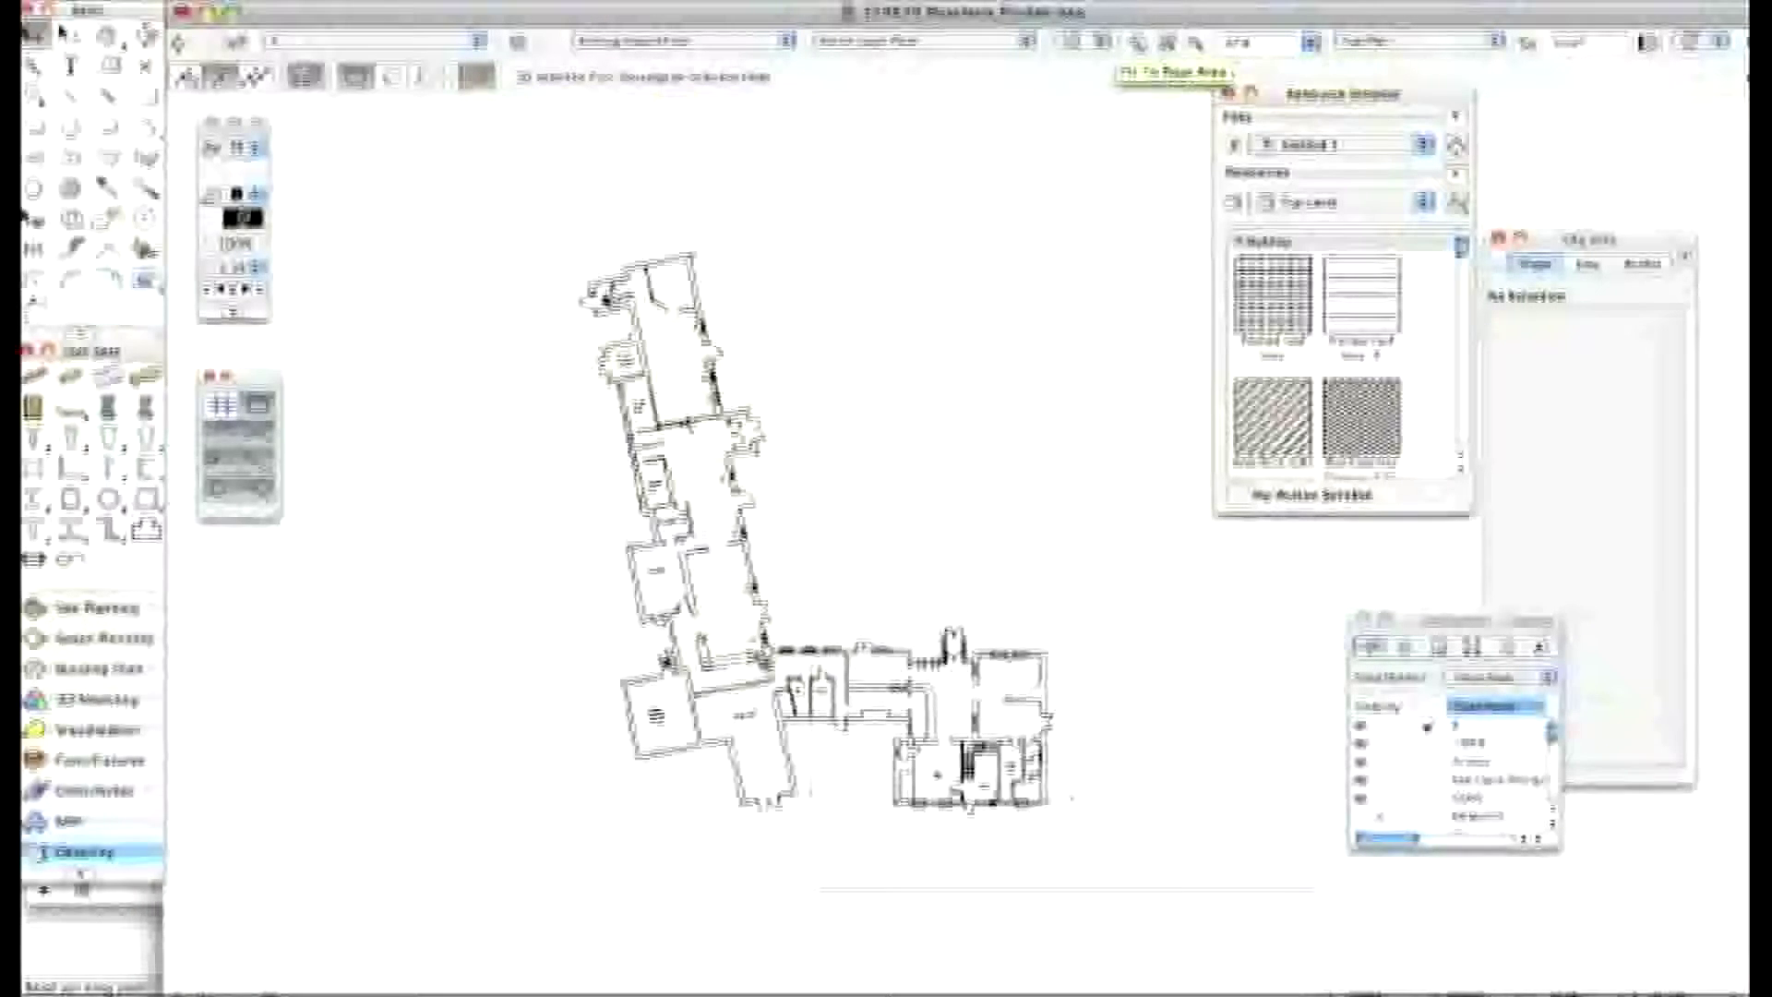
pyautogui.click(1070, 41)
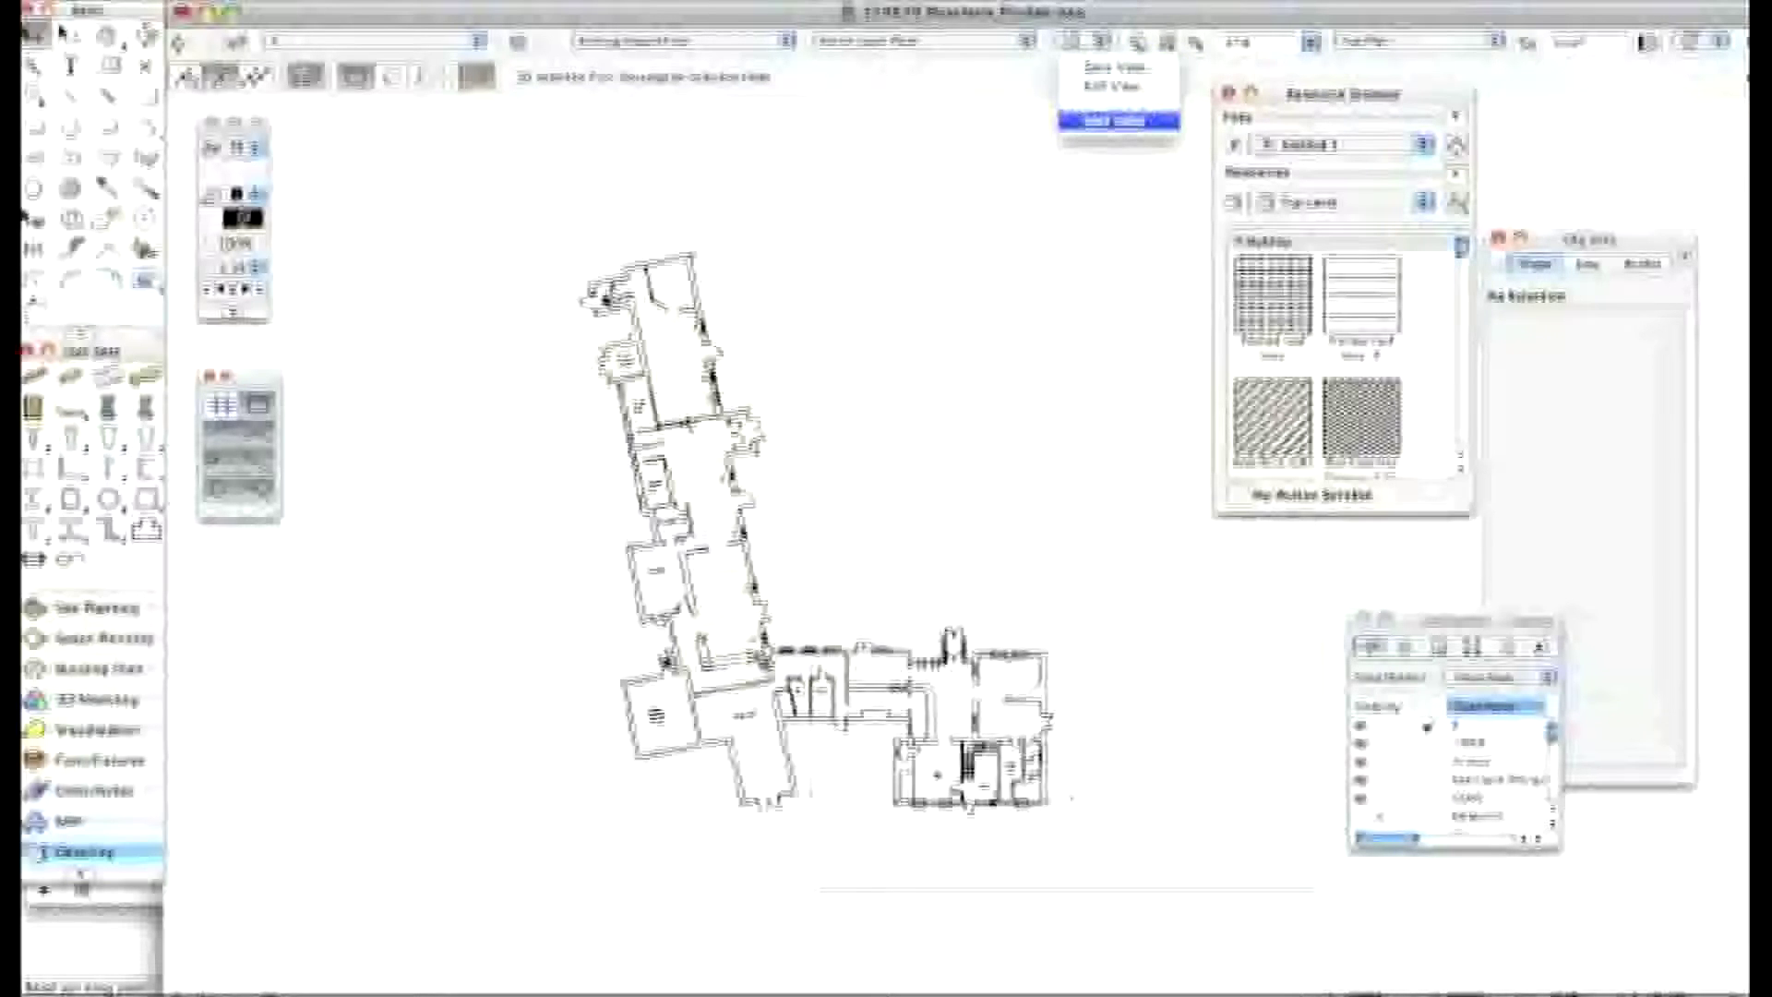
pyautogui.click(1118, 120)
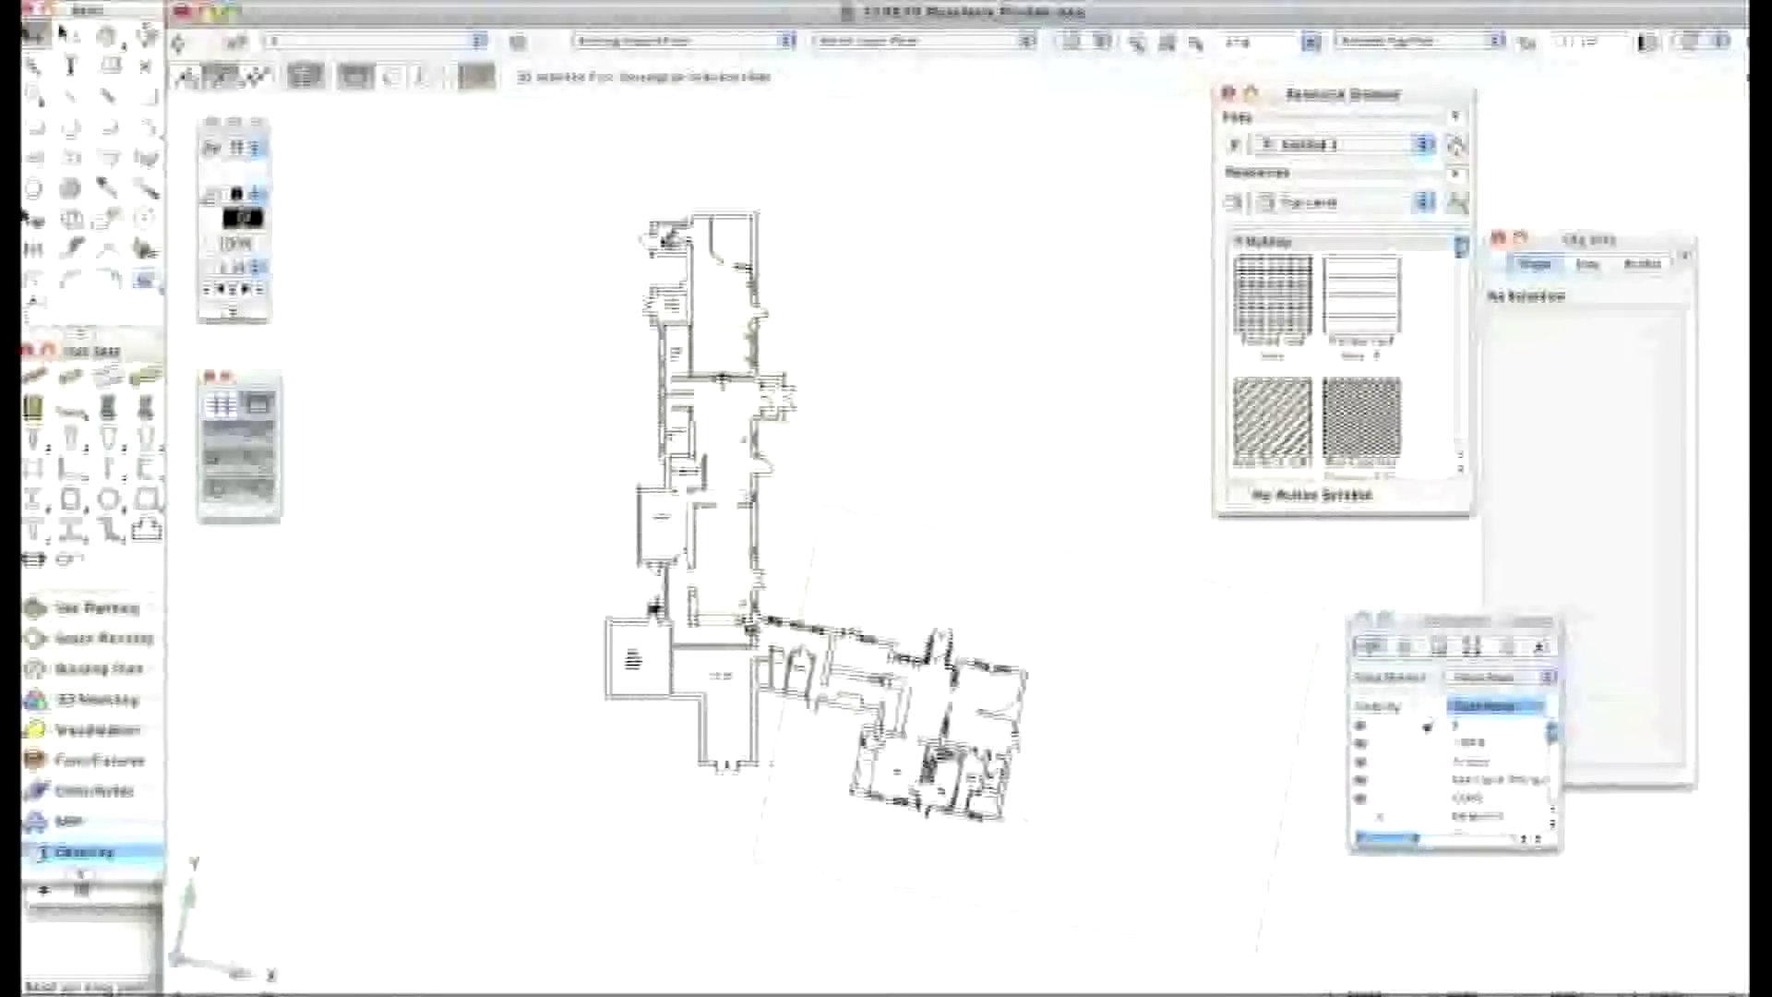
# Step: Examine the straightened wing of the rotated plan, including the Kitchen, Wash & Prep, Female WC and Male WC areas, and the overall layout
pyautogui.scroll(6, 633, 612)
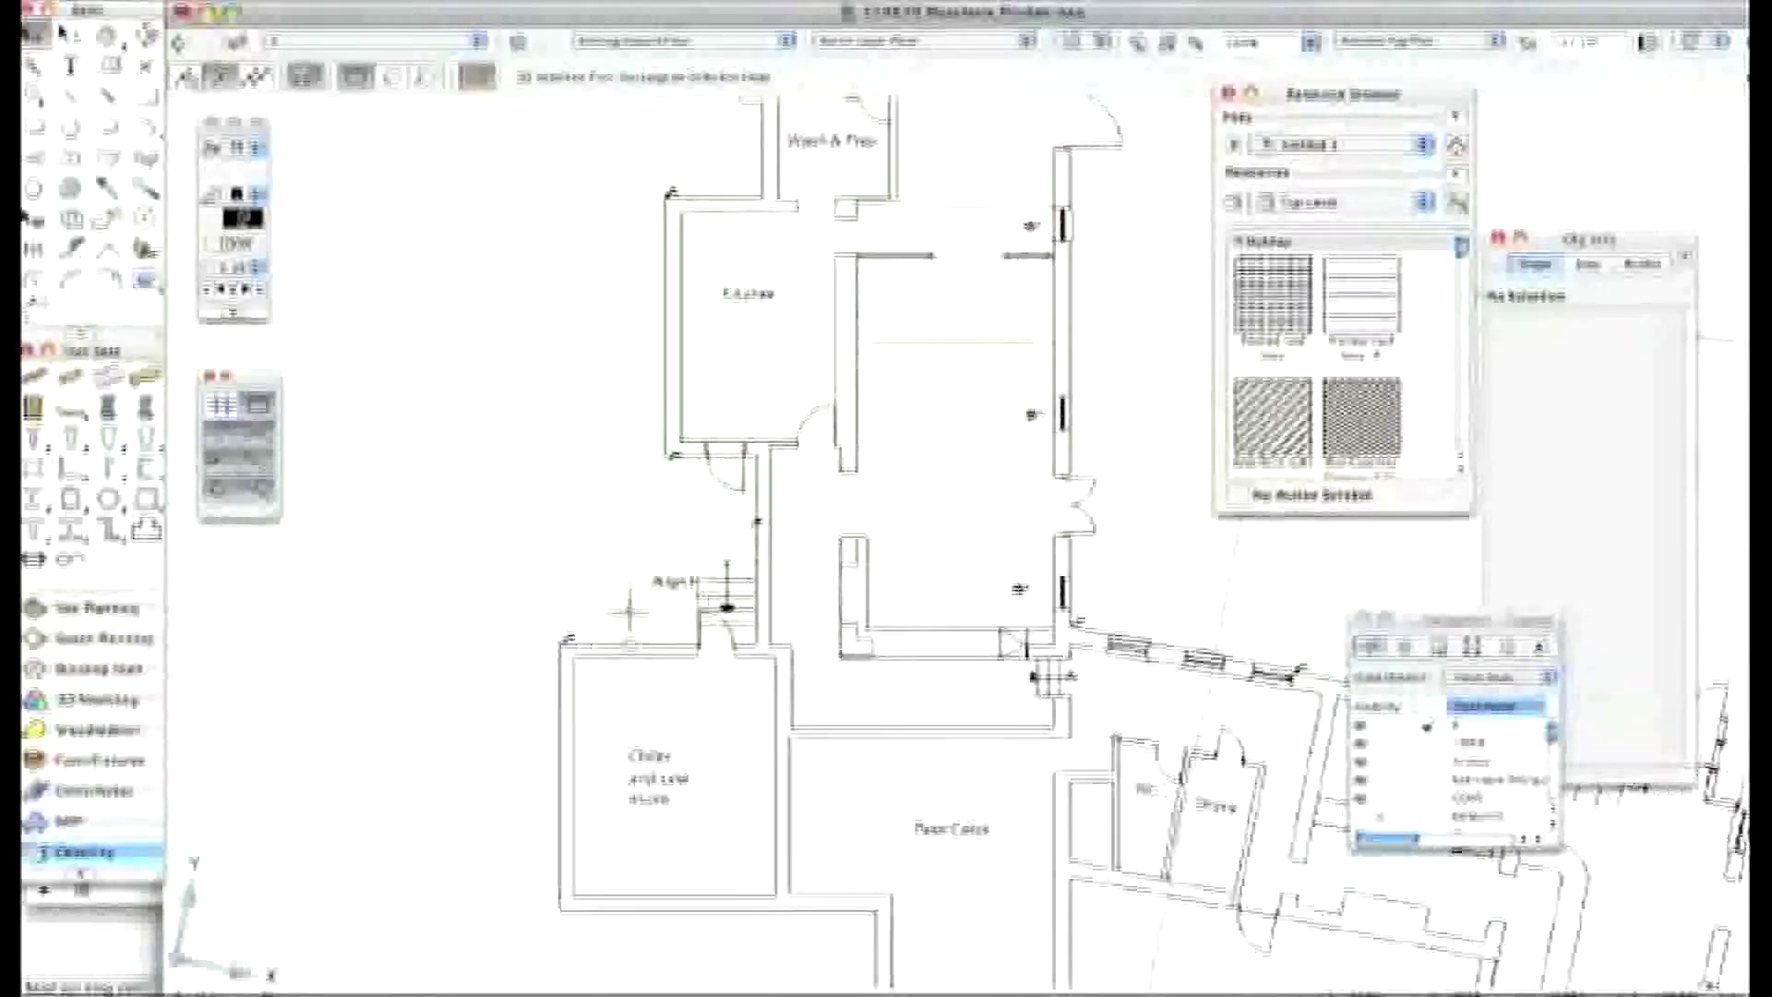
pyautogui.scroll(-6, 633, 613)
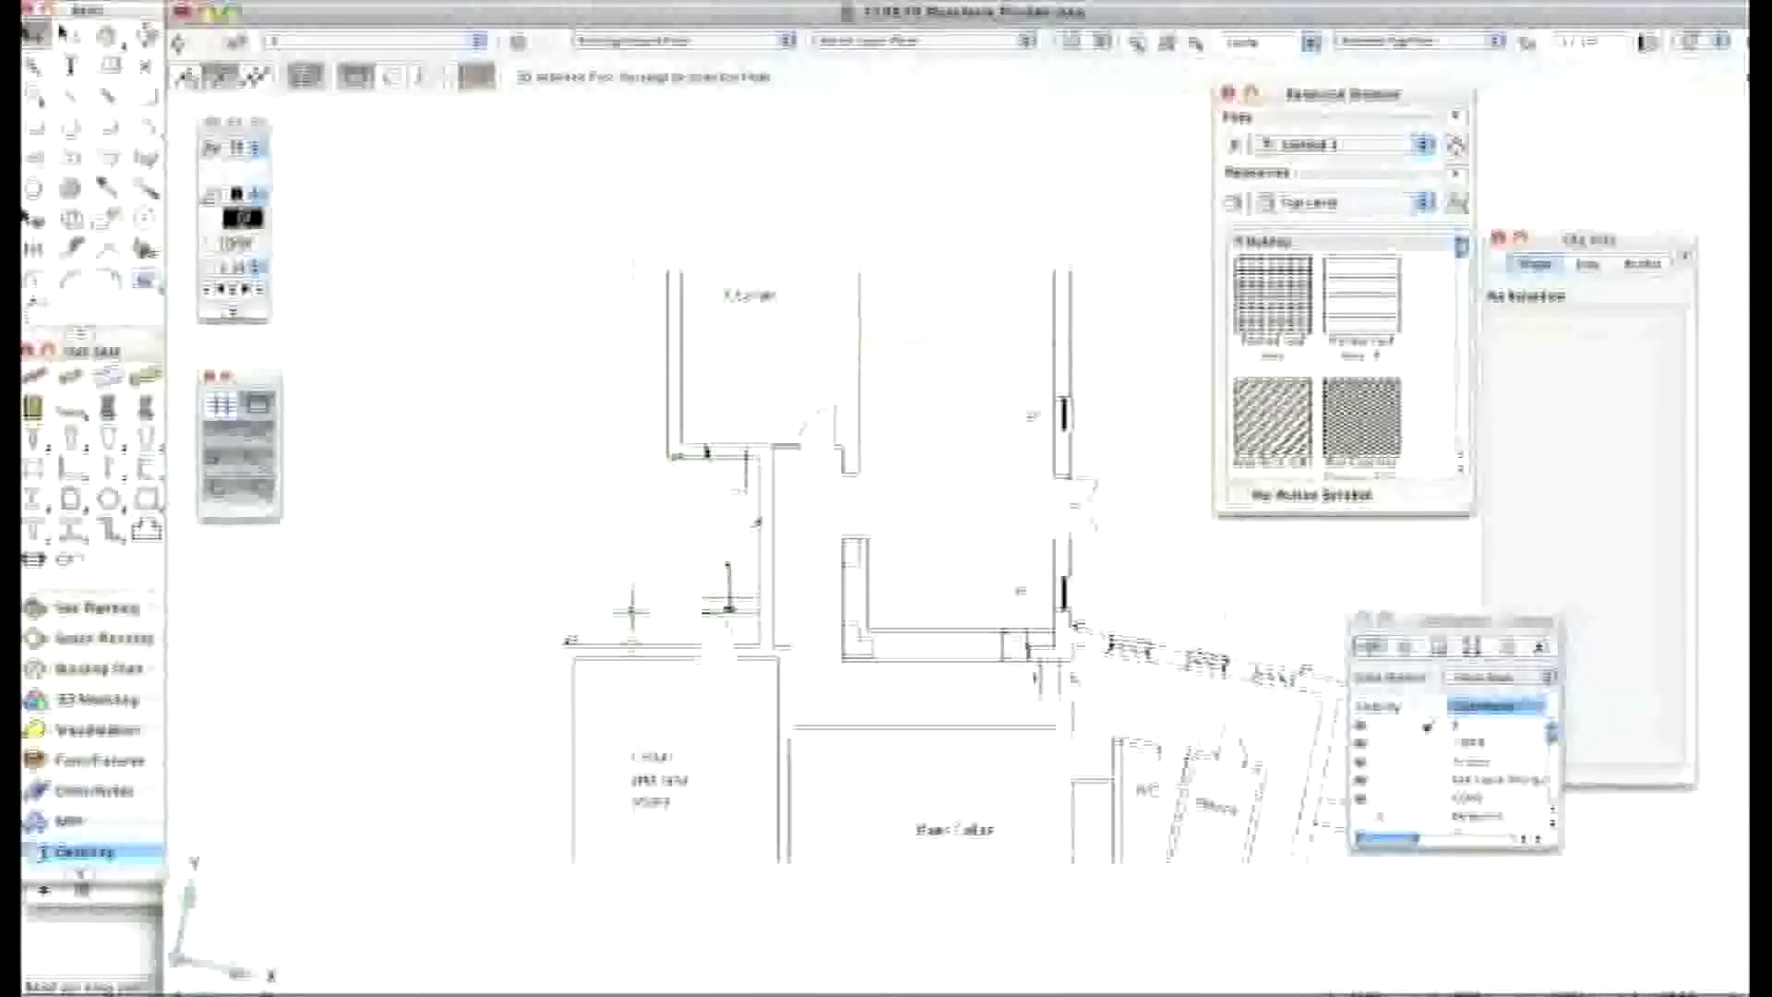
pyautogui.moveTo(633, 612); pyautogui.dragTo(596, 788, button='middle')
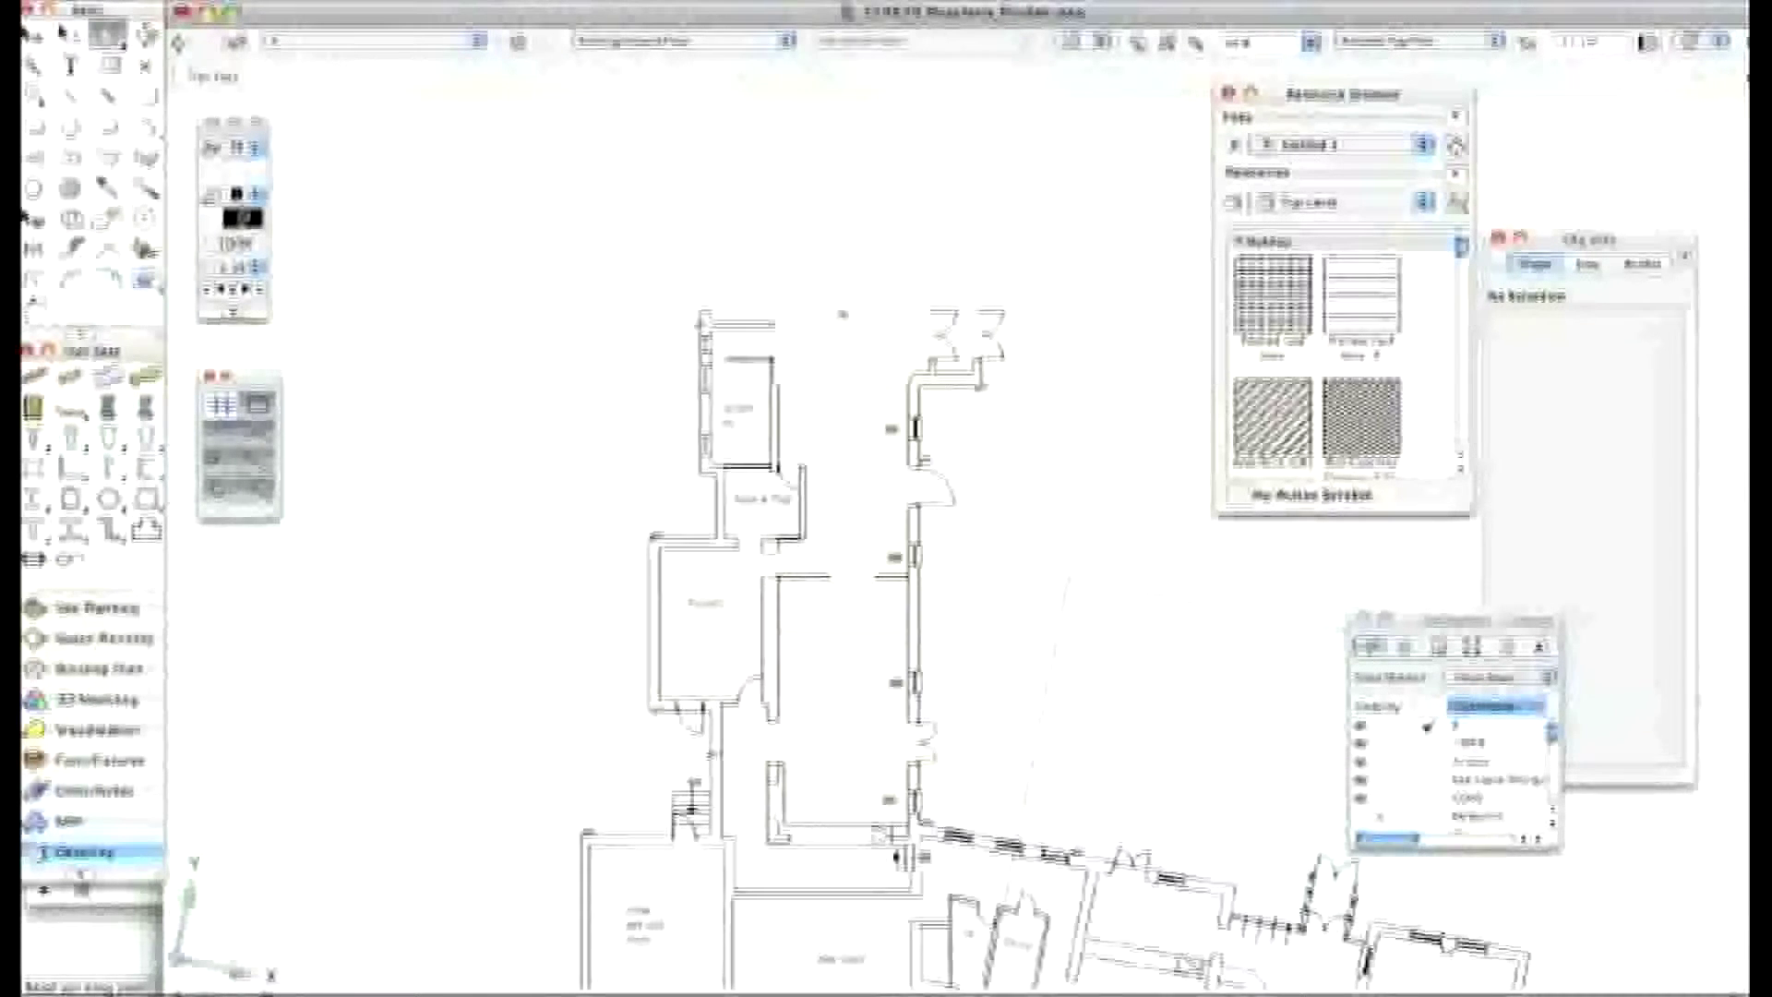
pyautogui.moveTo(596, 613); pyautogui.dragTo(652, 797, button='middle')
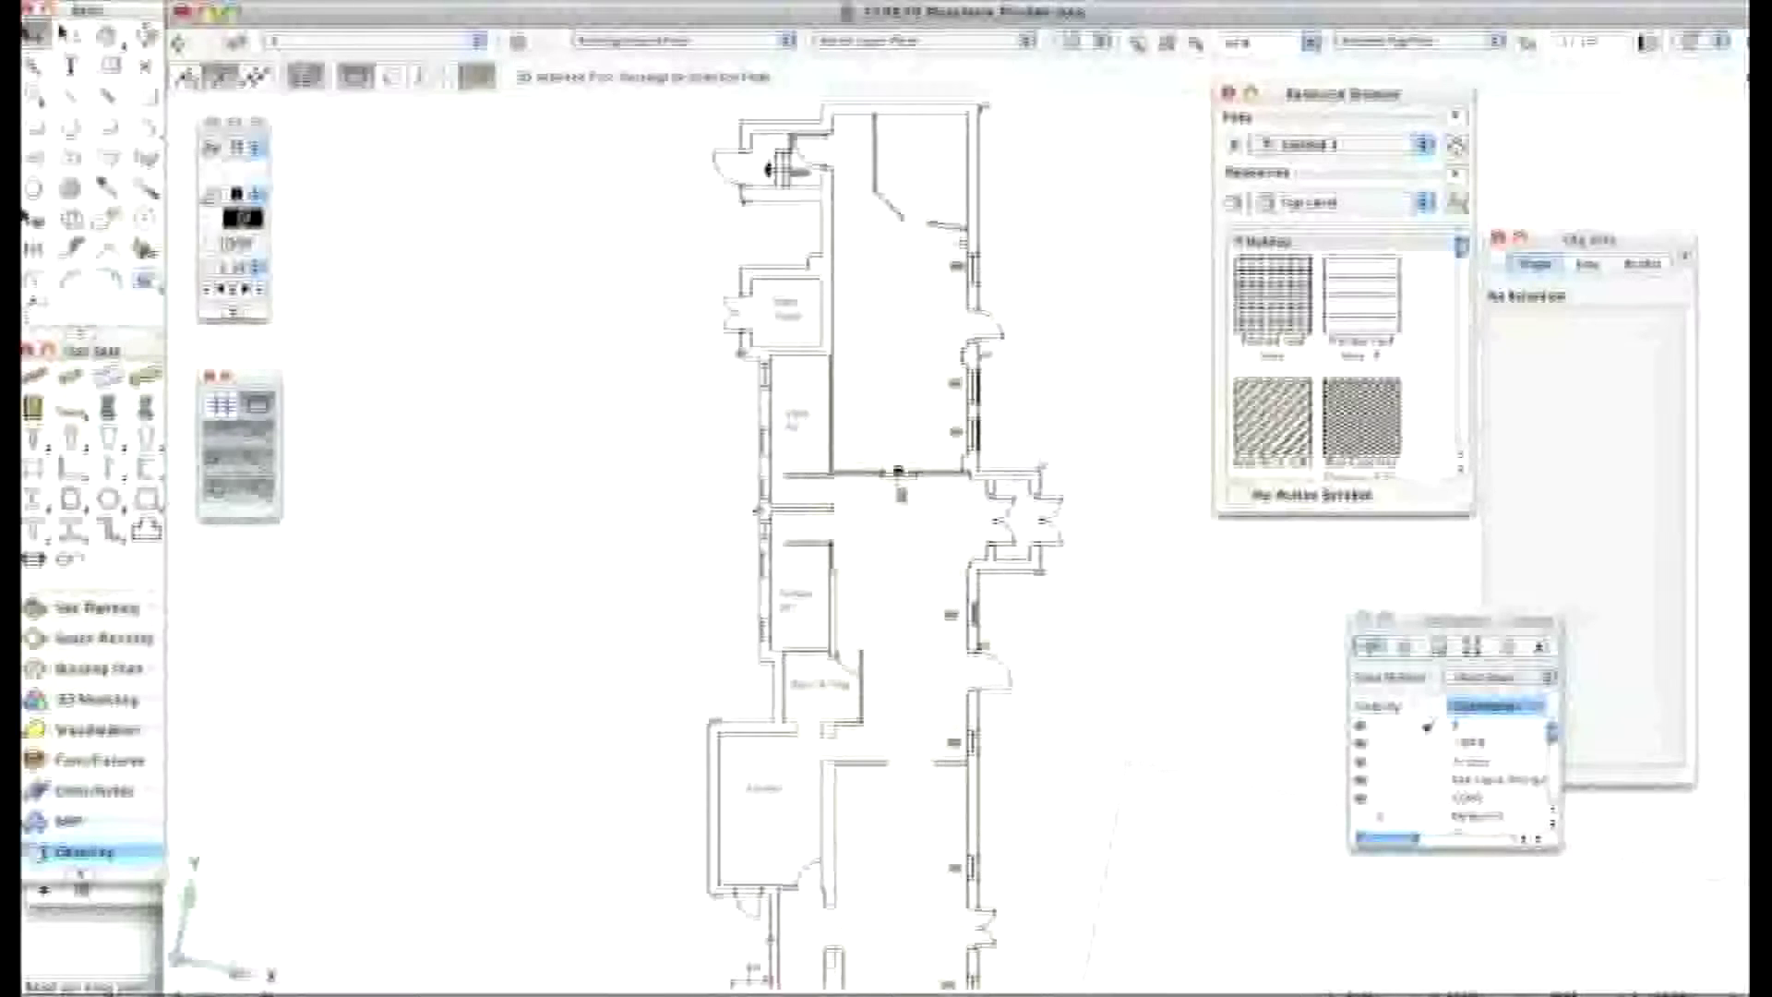
pyautogui.scroll(5, 901, 547)
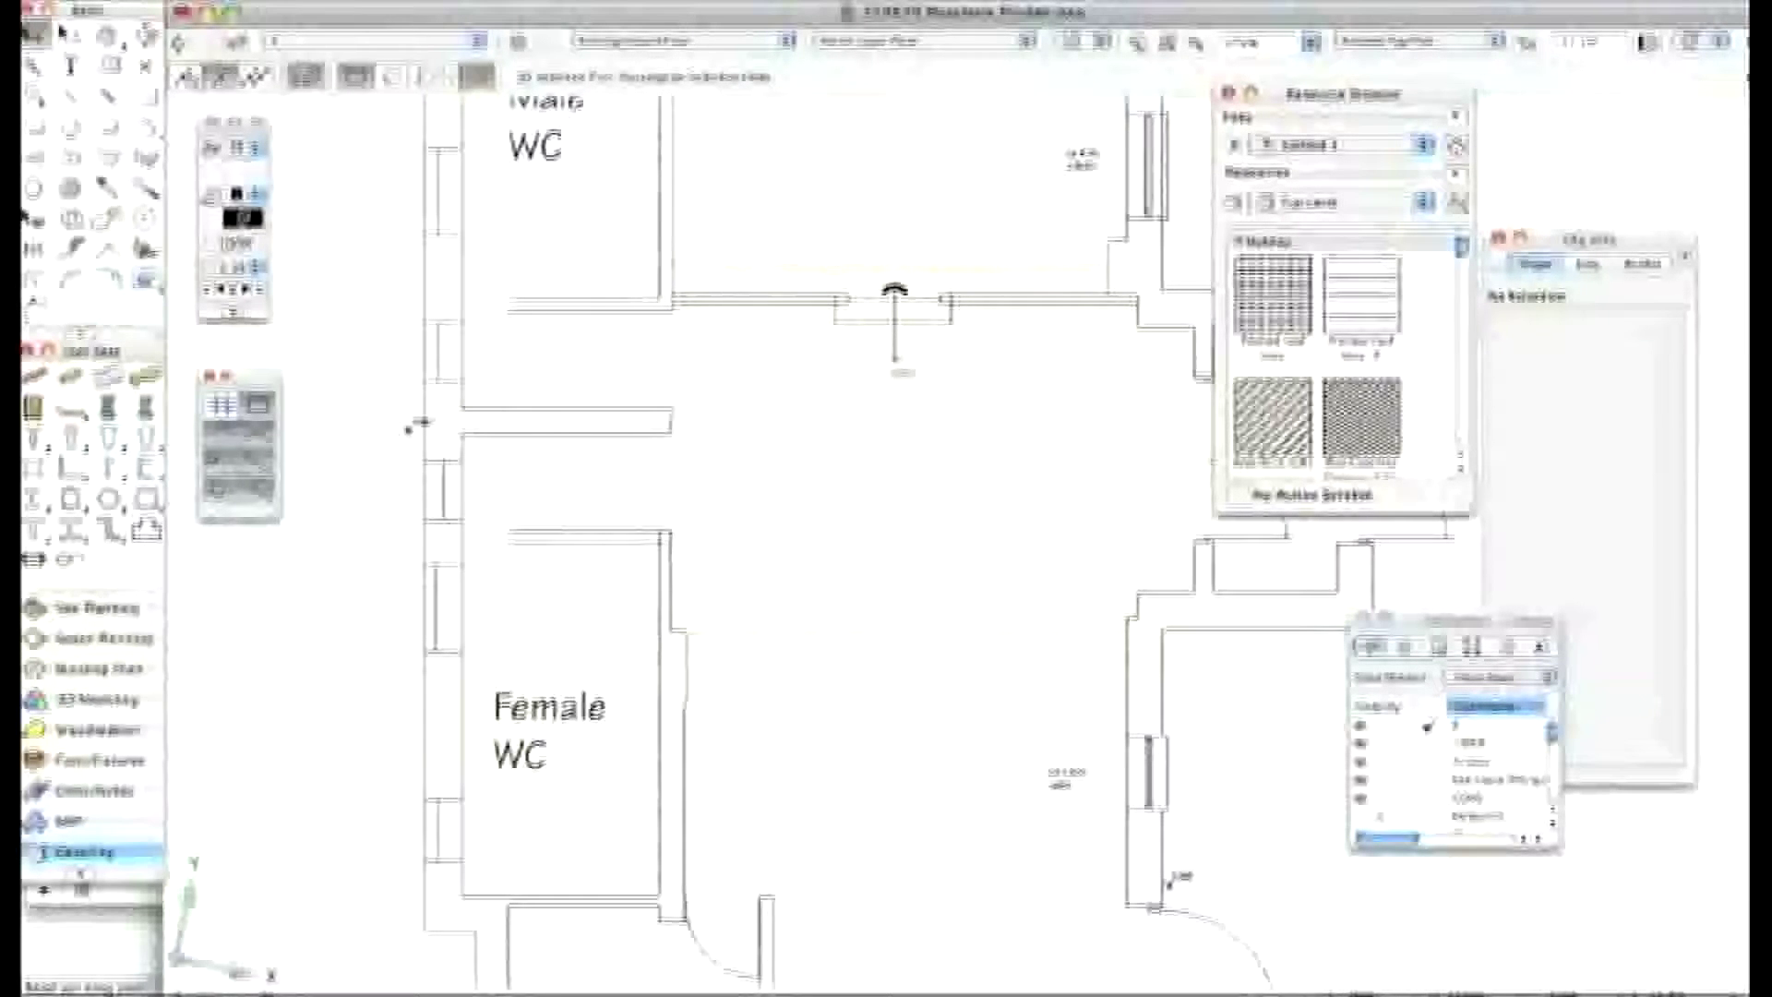
pyautogui.scroll(-3, 413, 427)
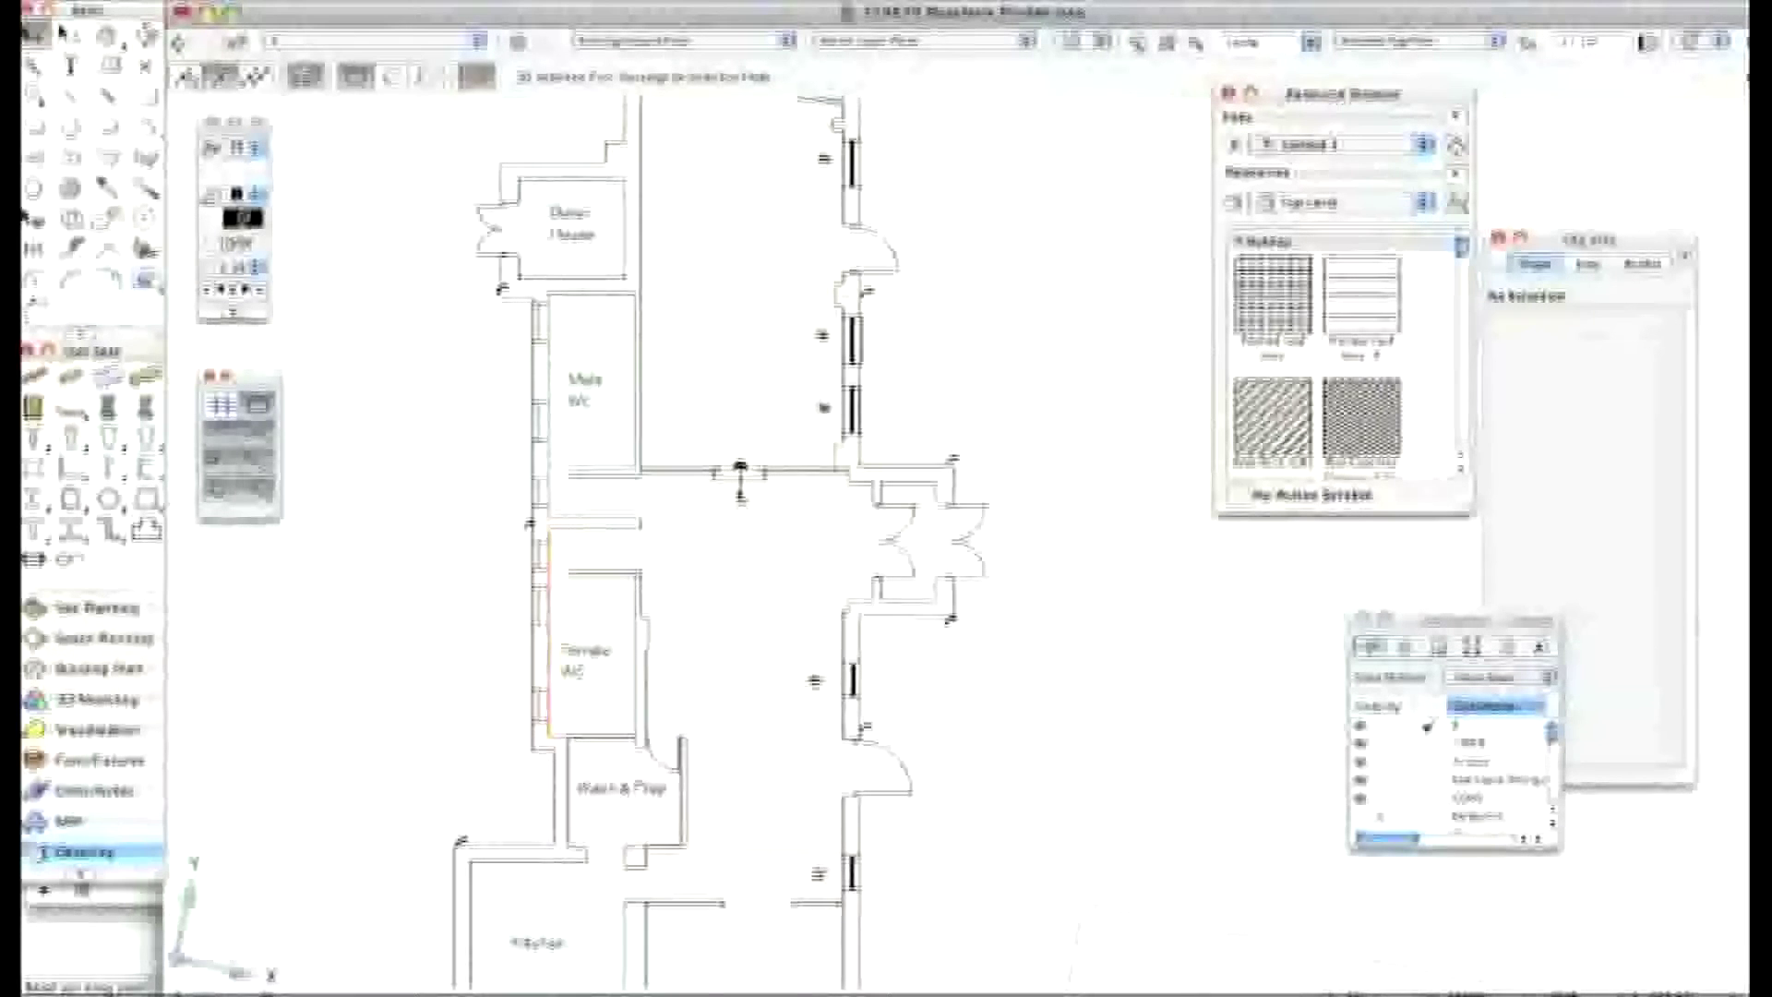
pyautogui.scroll(-2, 413, 426)
pyautogui.scroll(-2, 413, 426)
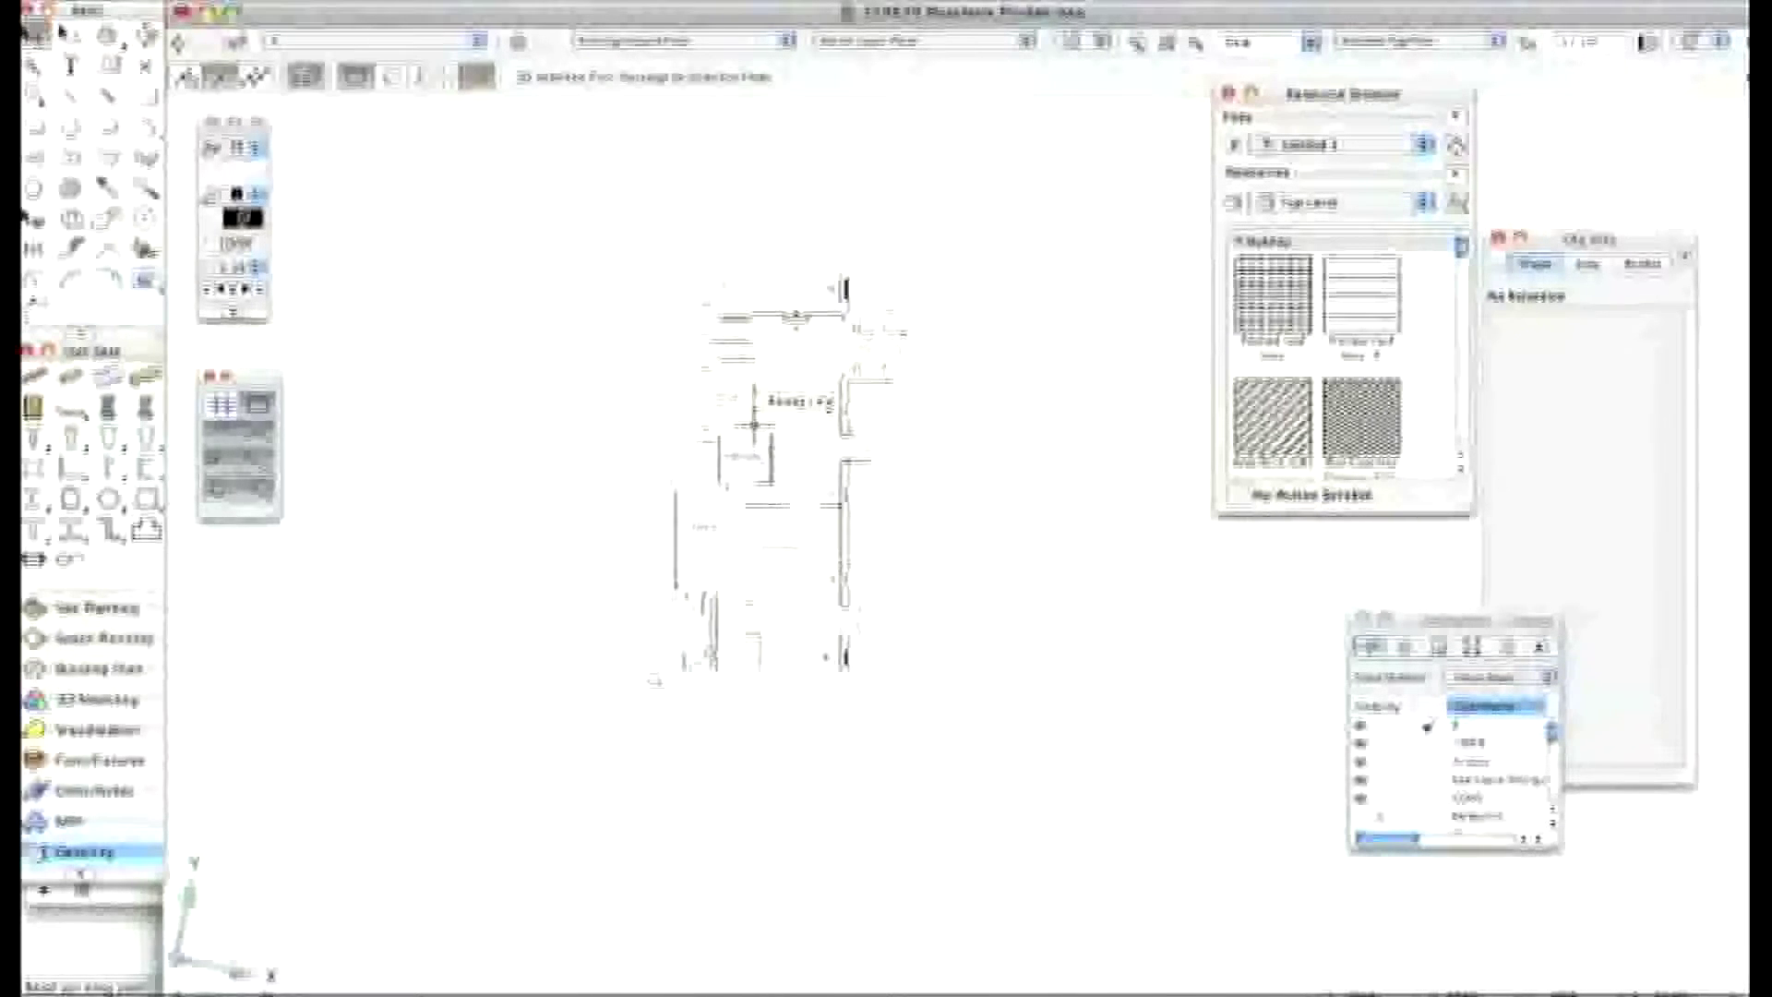
pyautogui.scroll(5, 755, 426)
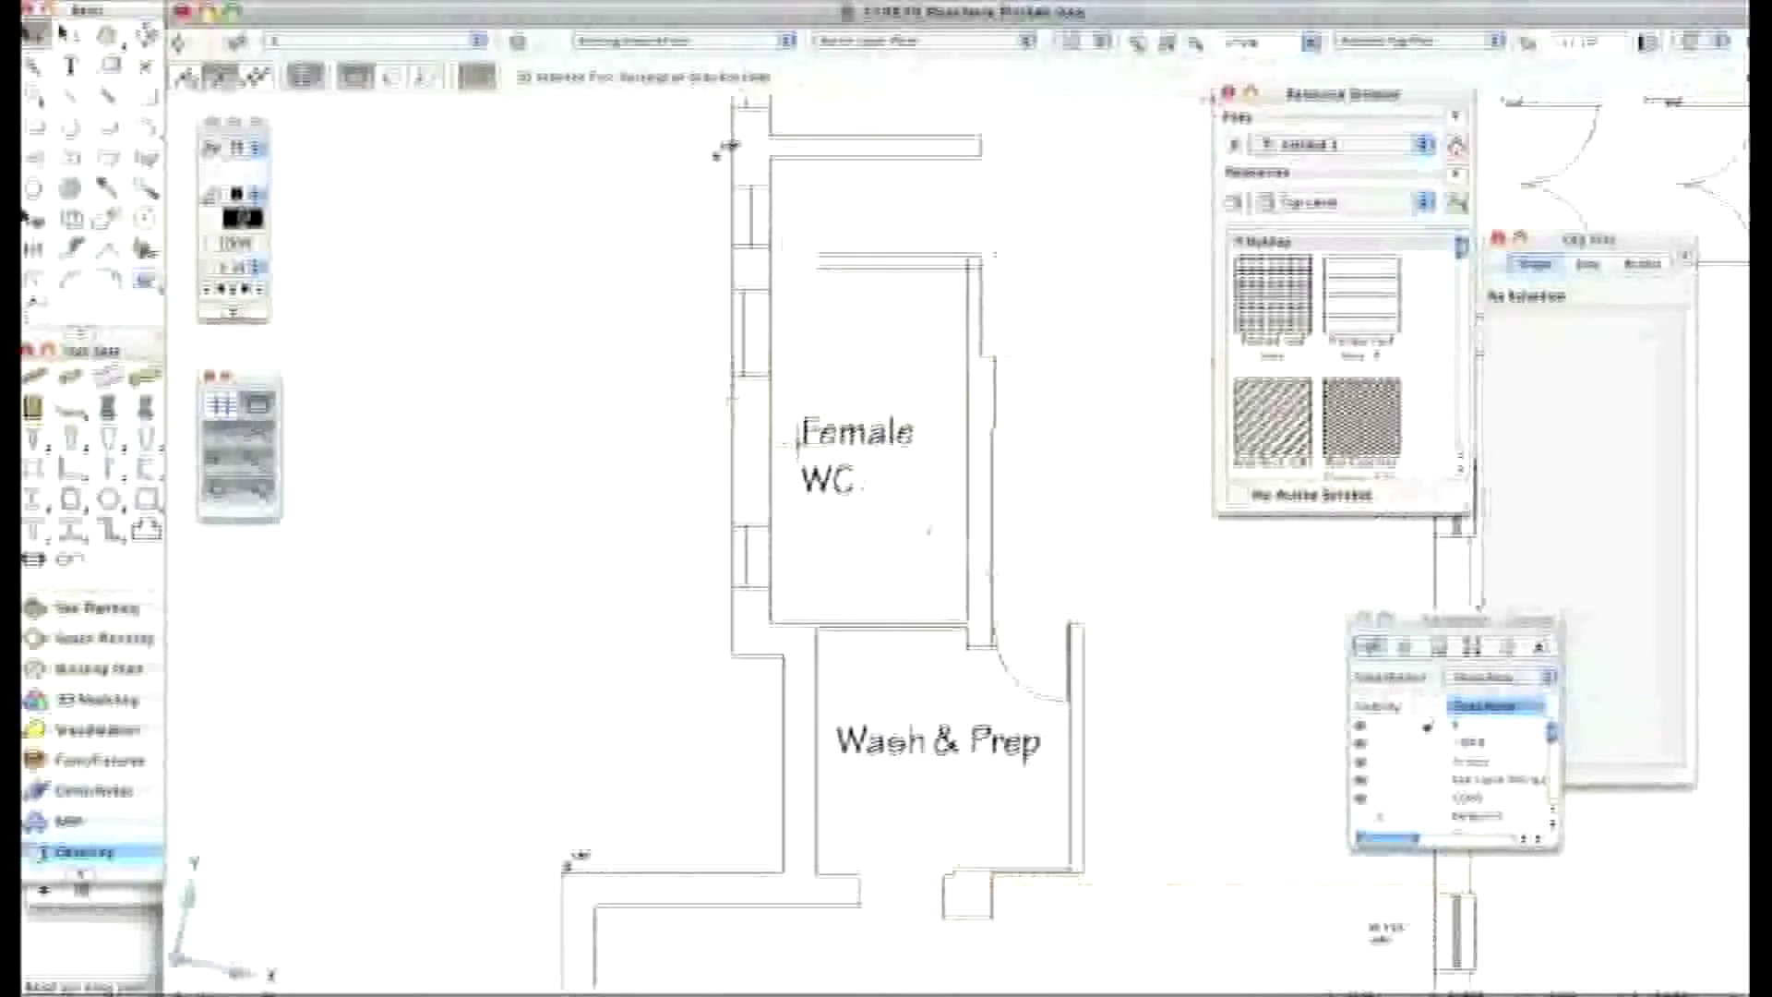
pyautogui.moveTo(694, 275); pyautogui.dragTo(644, 403, button='middle')
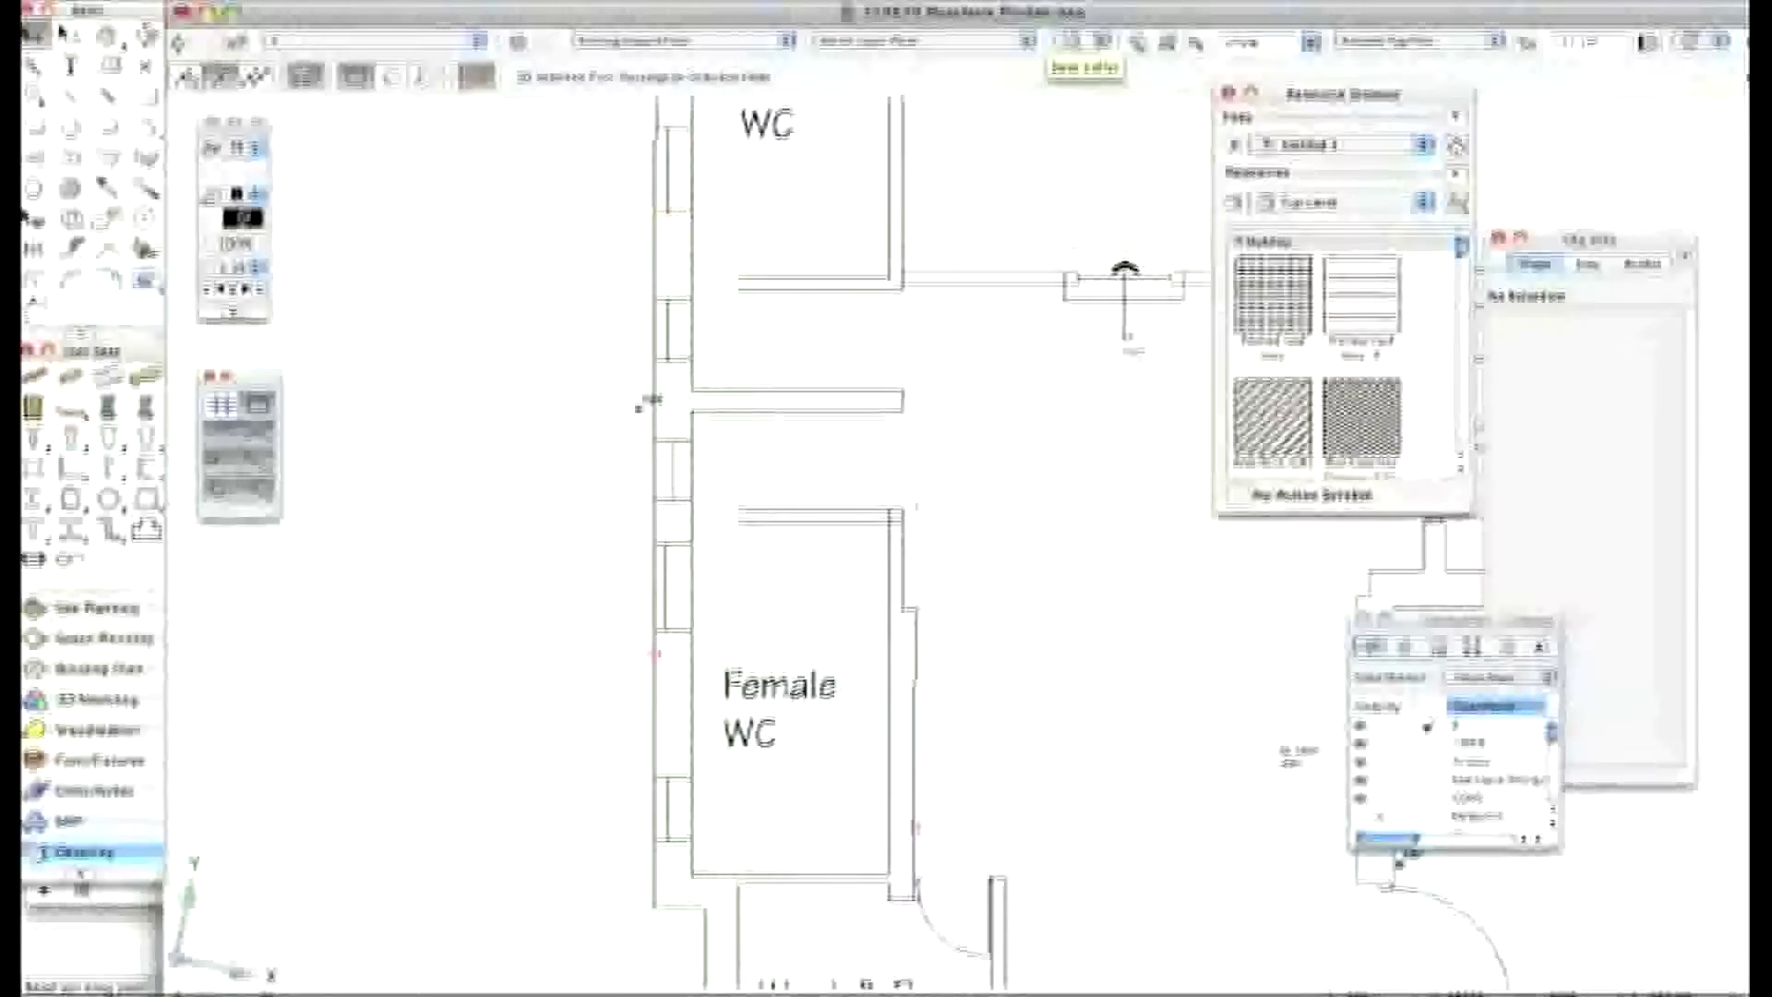
pyautogui.scroll(-3, 625, 504)
pyautogui.moveTo(736, 481)
pyautogui.mouseDown(button='middle')
pyautogui.moveTo(765, 620)
pyautogui.moveTo(706, 473)
pyautogui.mouseUp(button='middle')
pyautogui.scroll(-2, 765, 620)
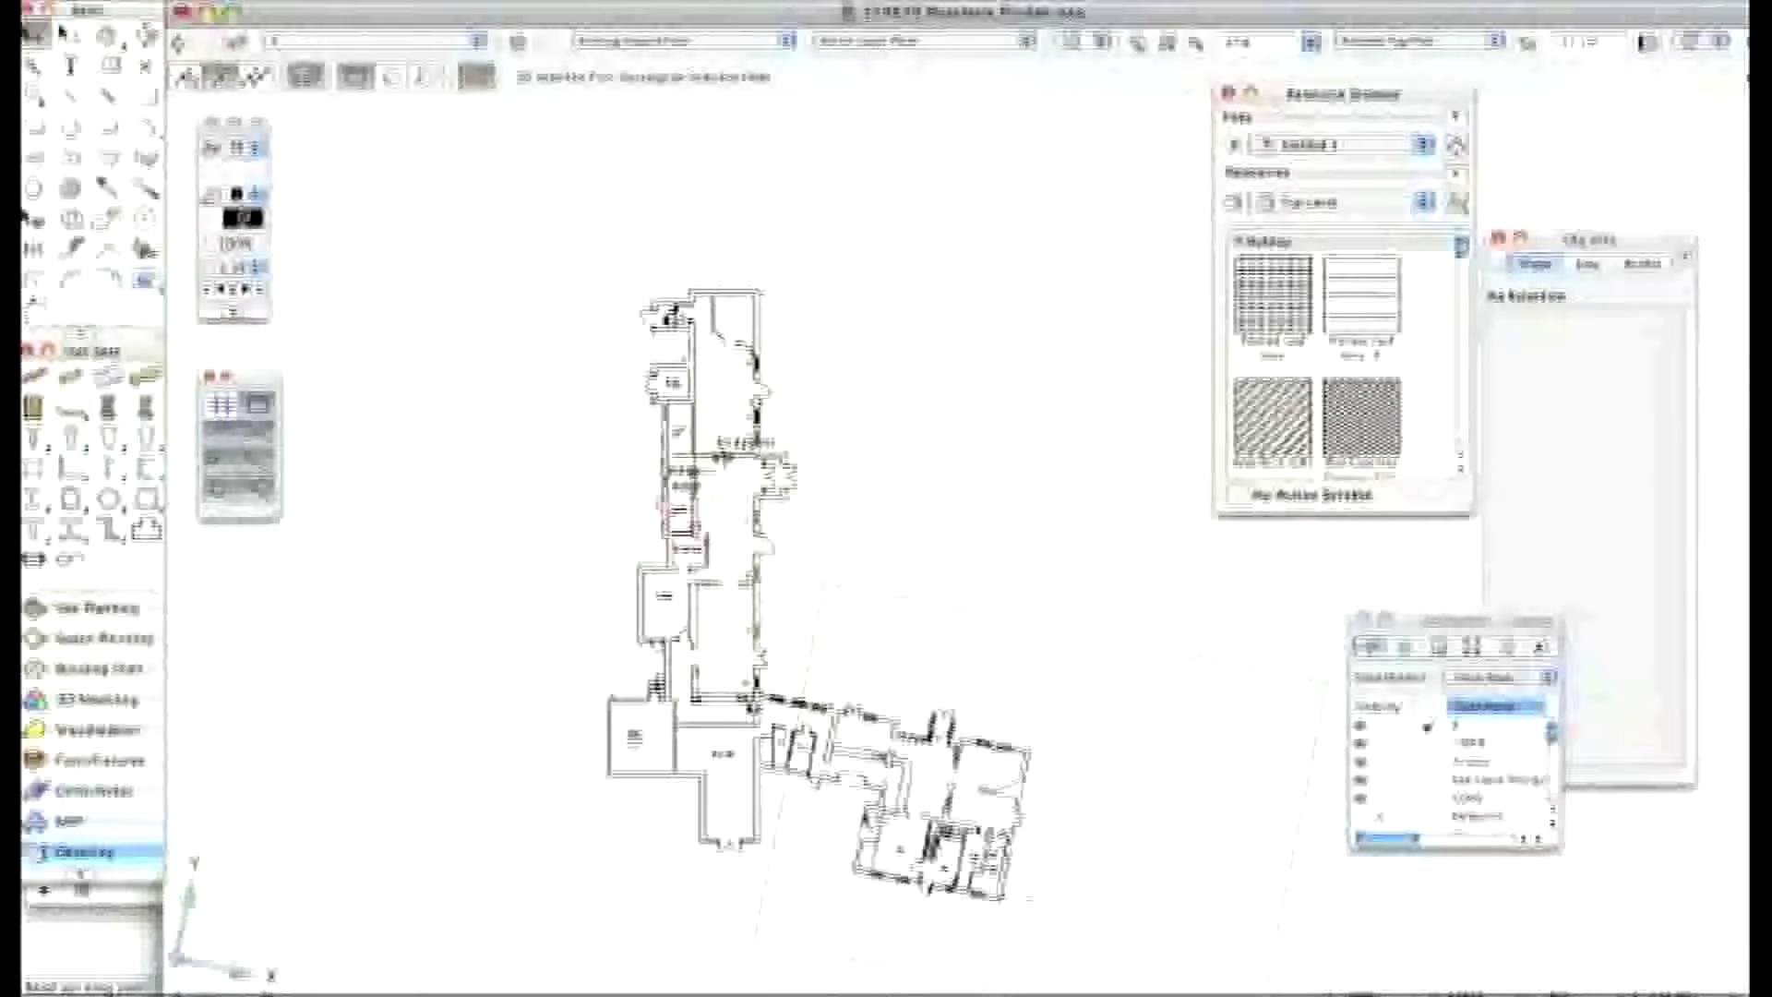
pyautogui.scroll(4, 725, 452)
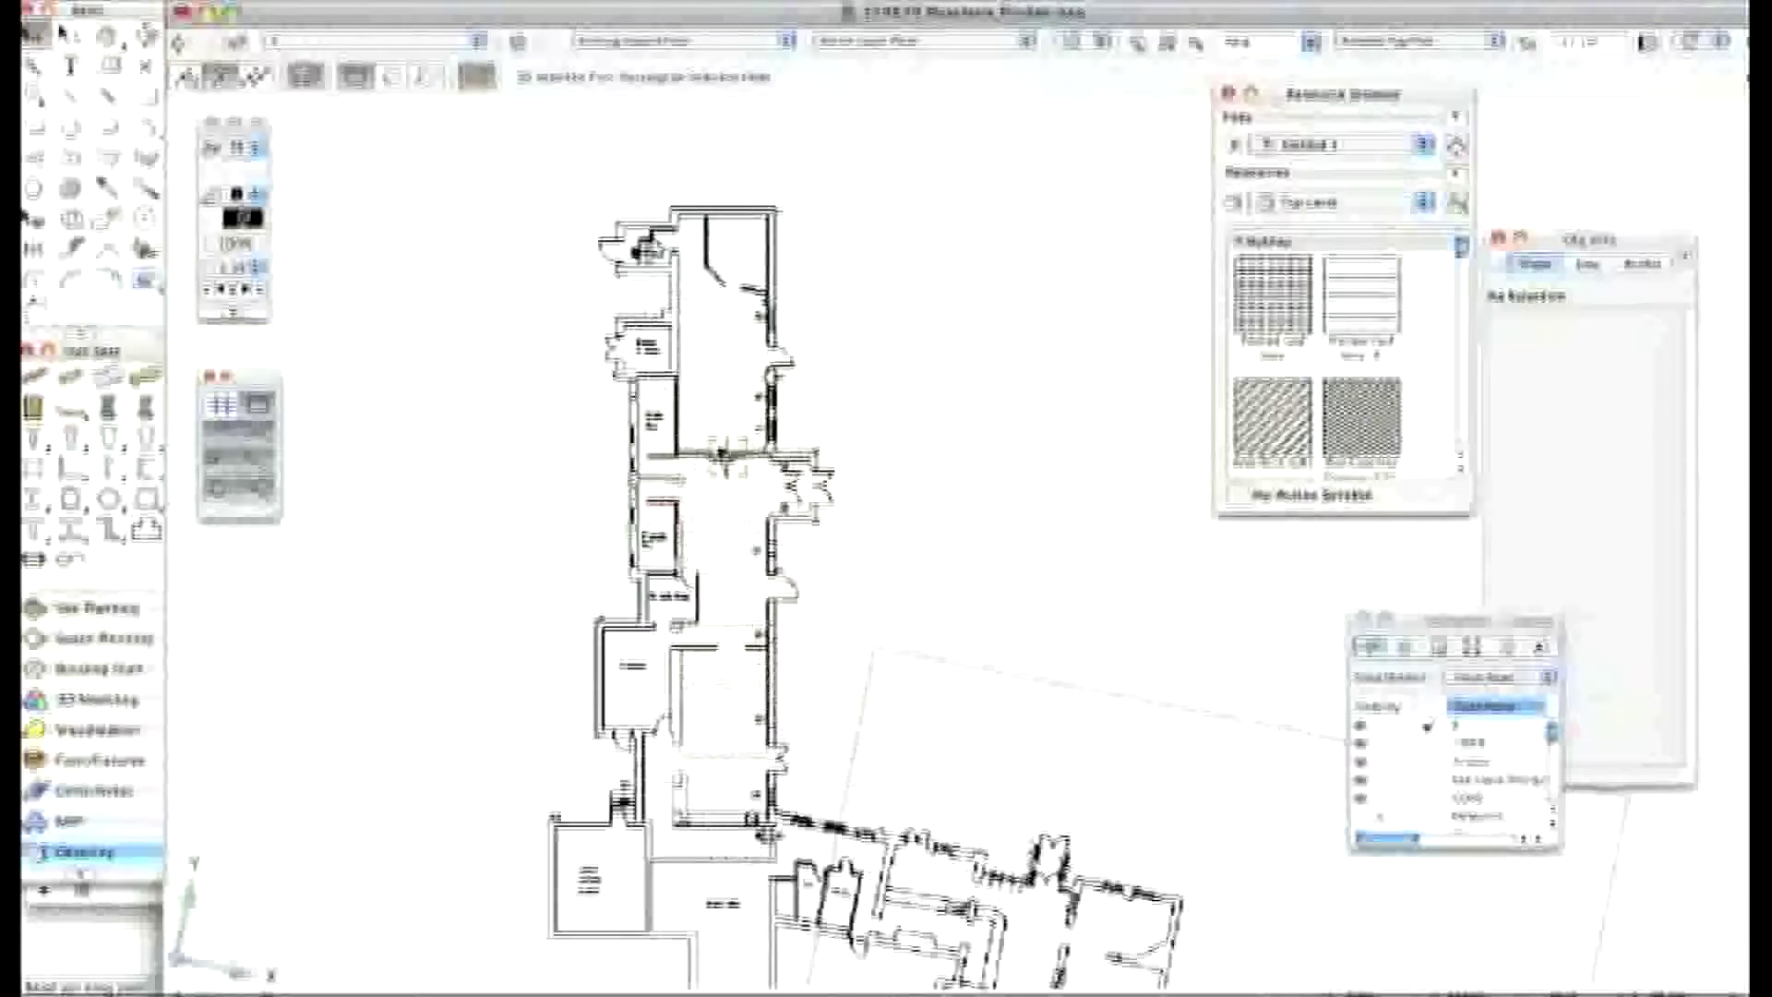
pyautogui.scroll(2, 721, 455)
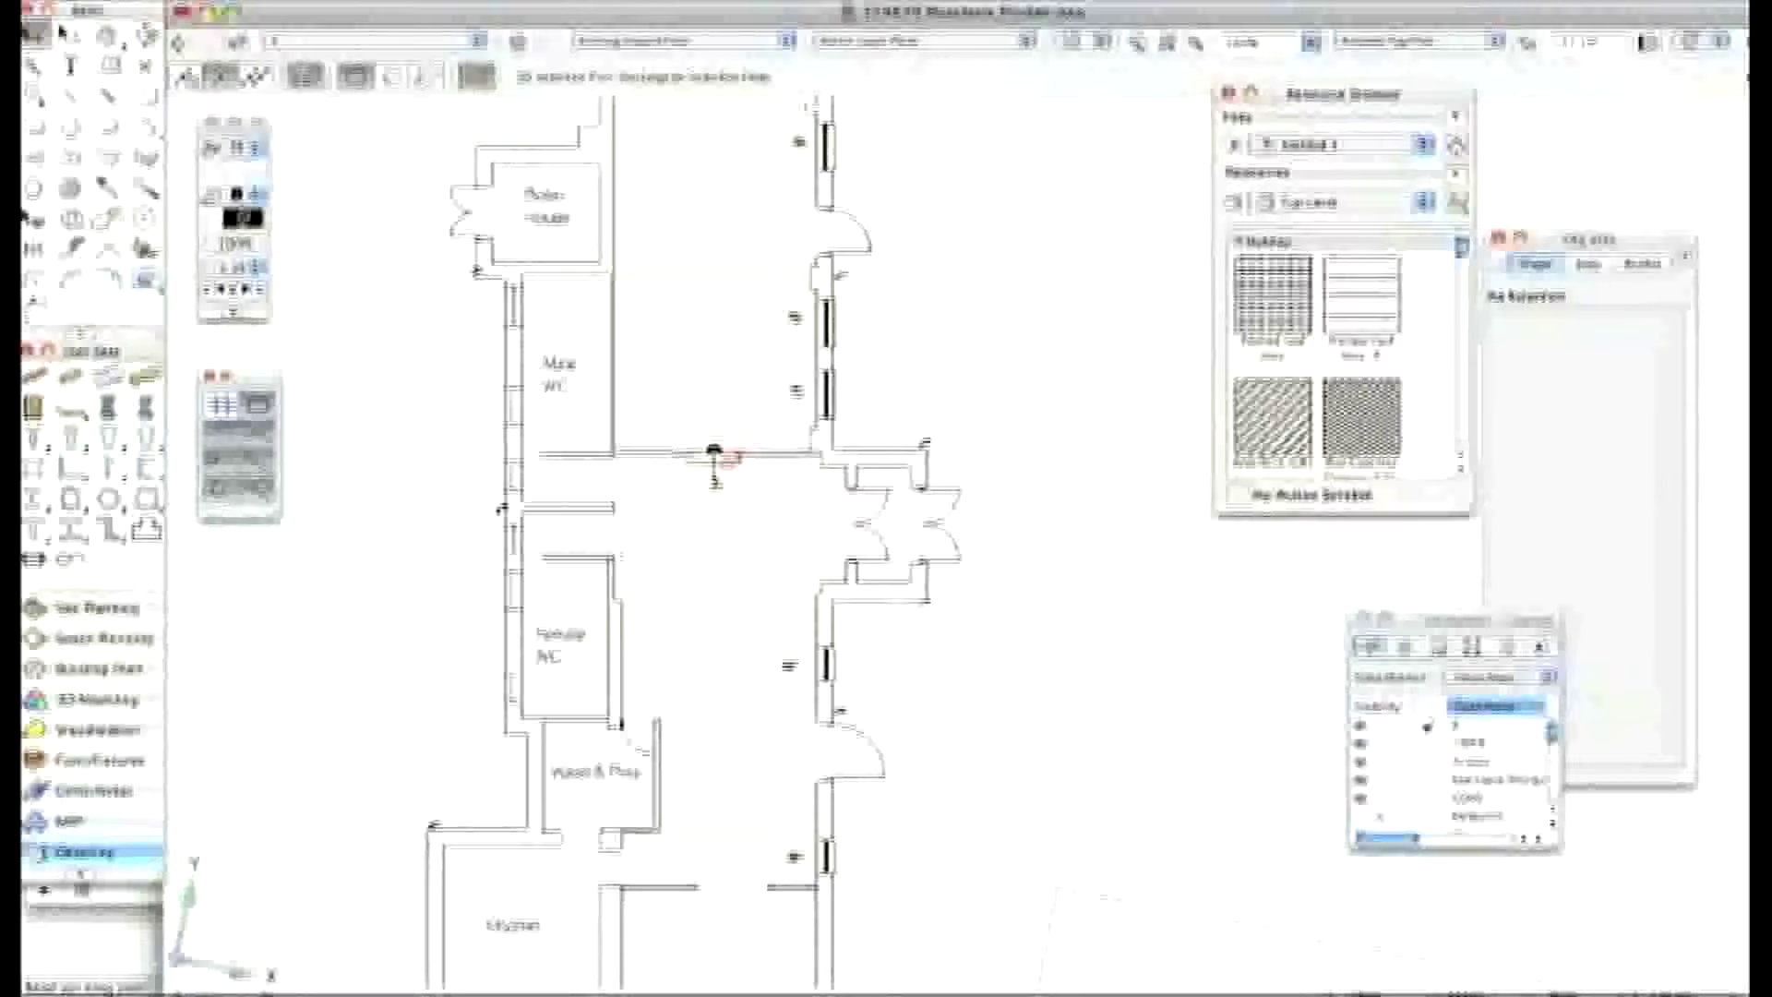
pyautogui.scroll(-3, 484, 484)
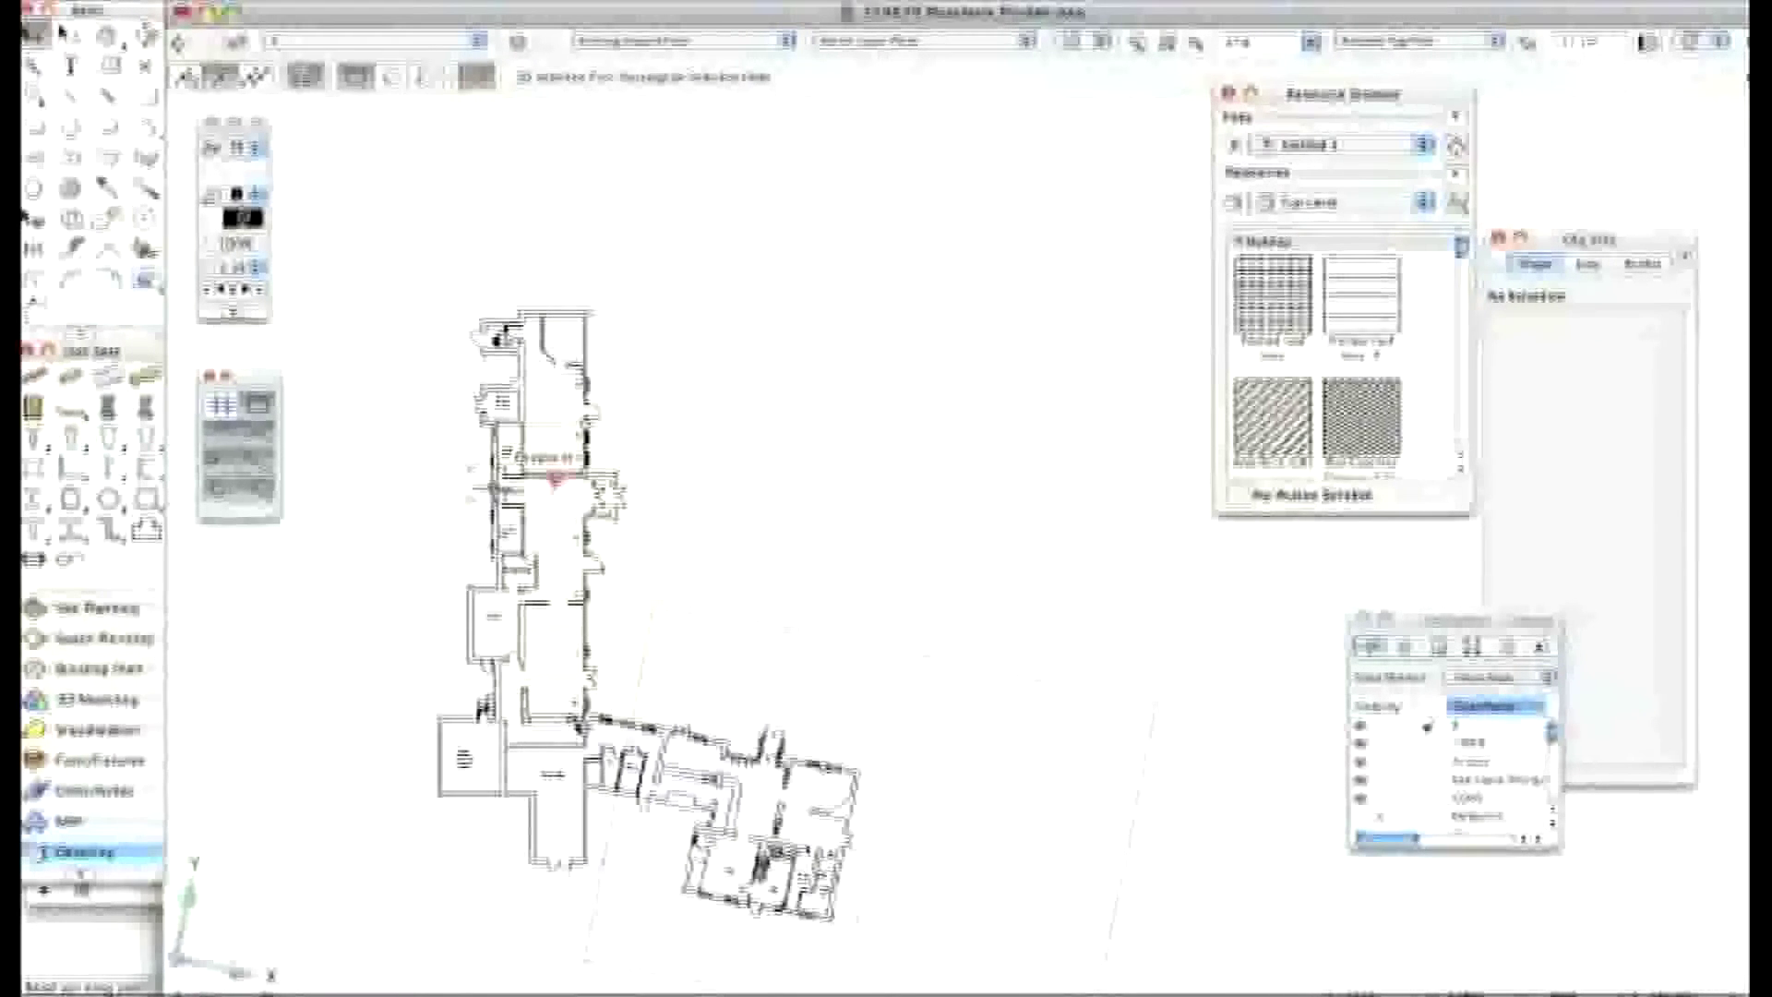